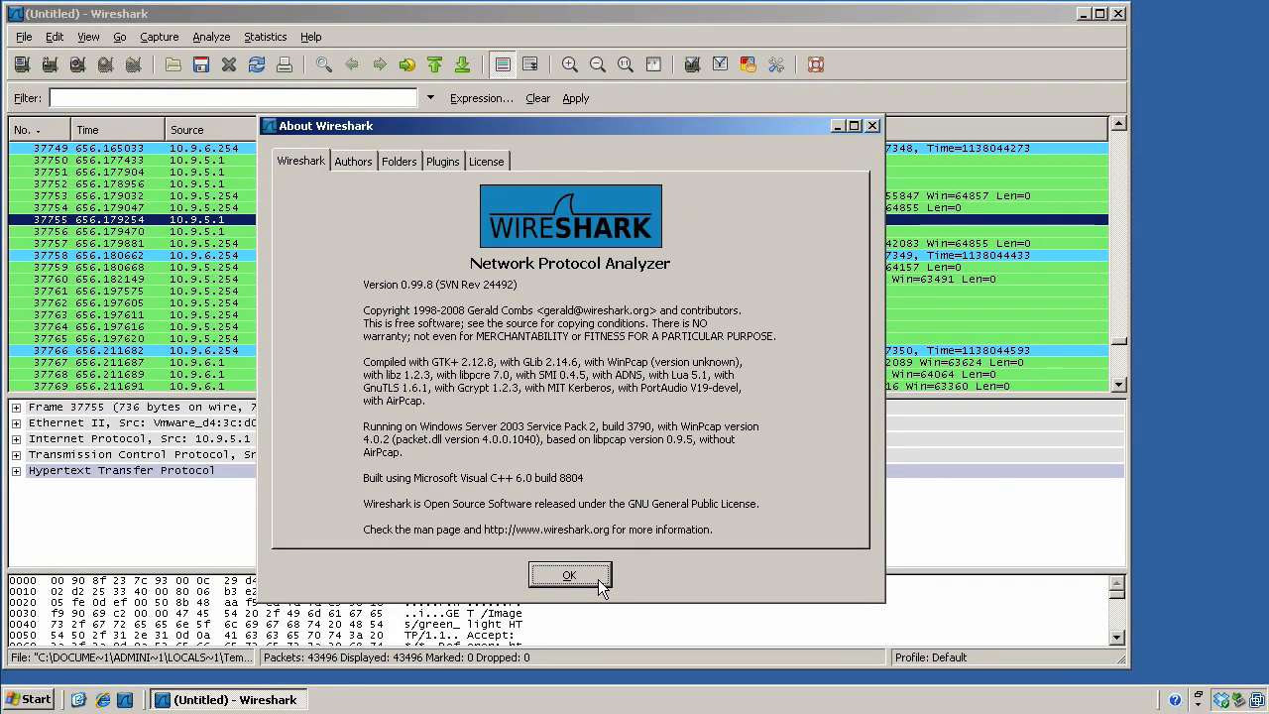
Close the About information and view the IPv4 endpoint statistics for the capture
{"action": "left_click", "coordinate": [601, 585]}
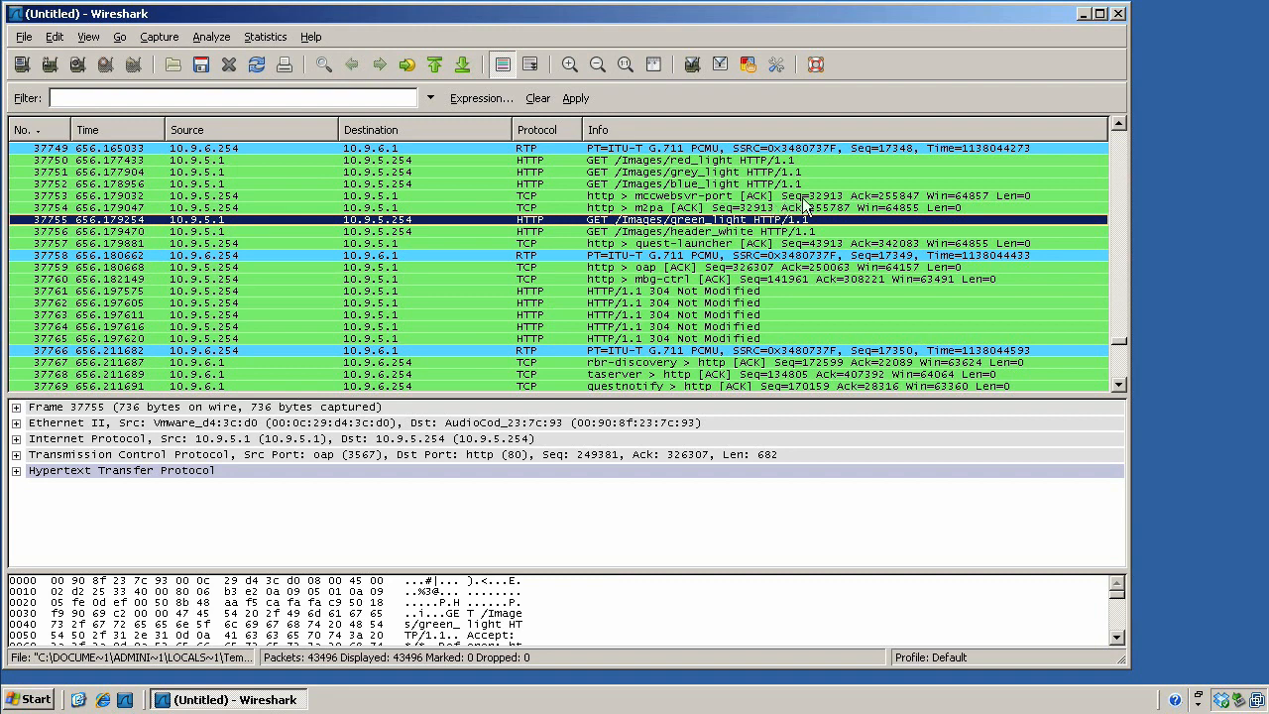
{"action": "left_click", "coordinate": [277, 37]}
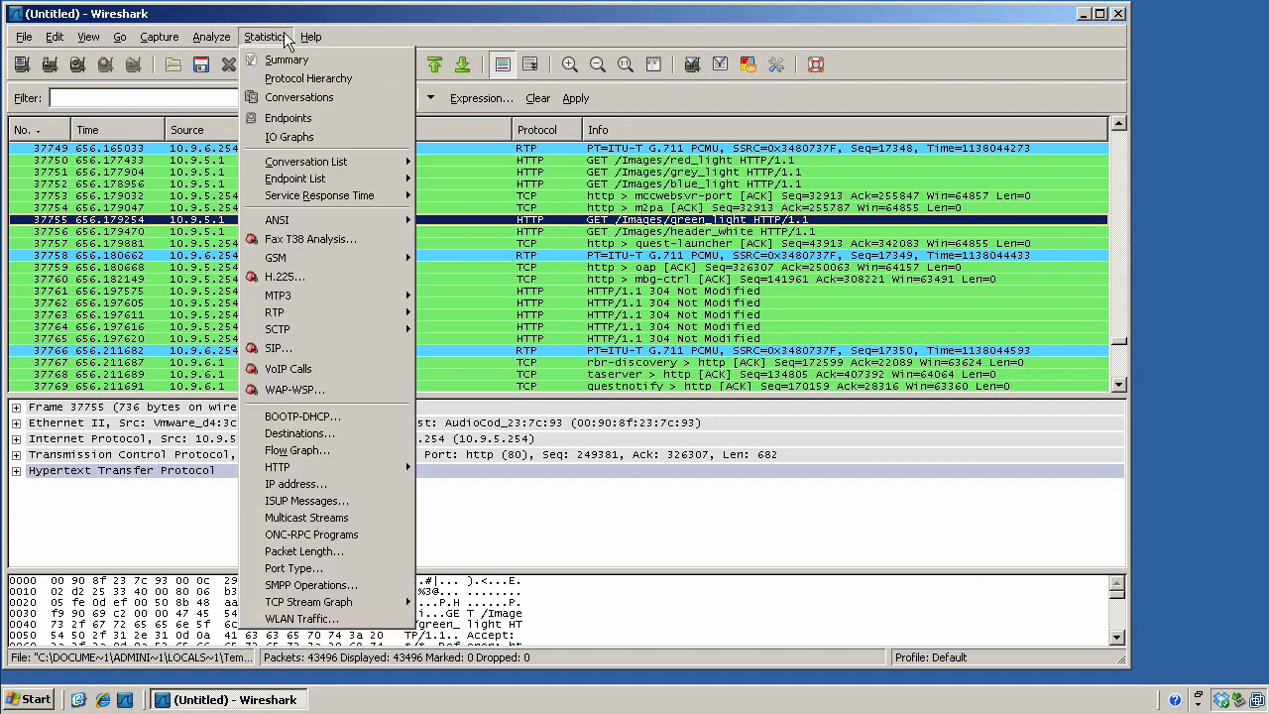
{"action": "left_click", "coordinate": [302, 122]}
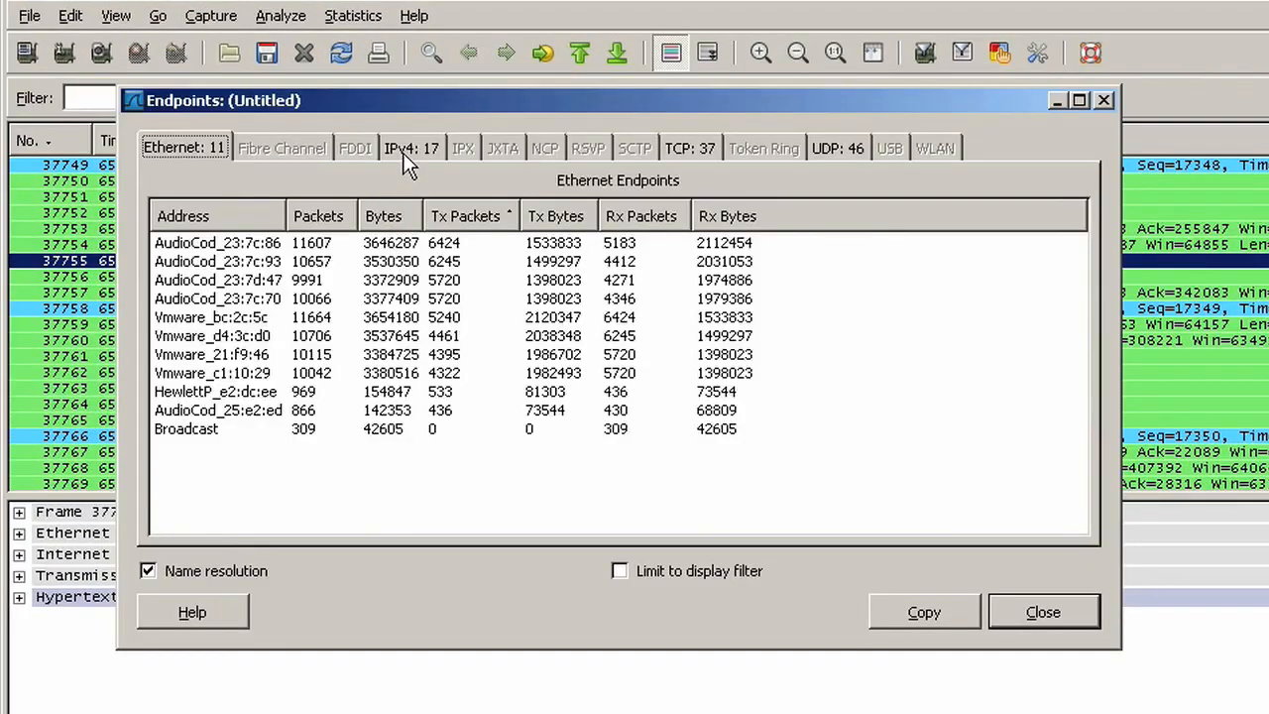
{"action": "left_click", "coordinate": [406, 151]}
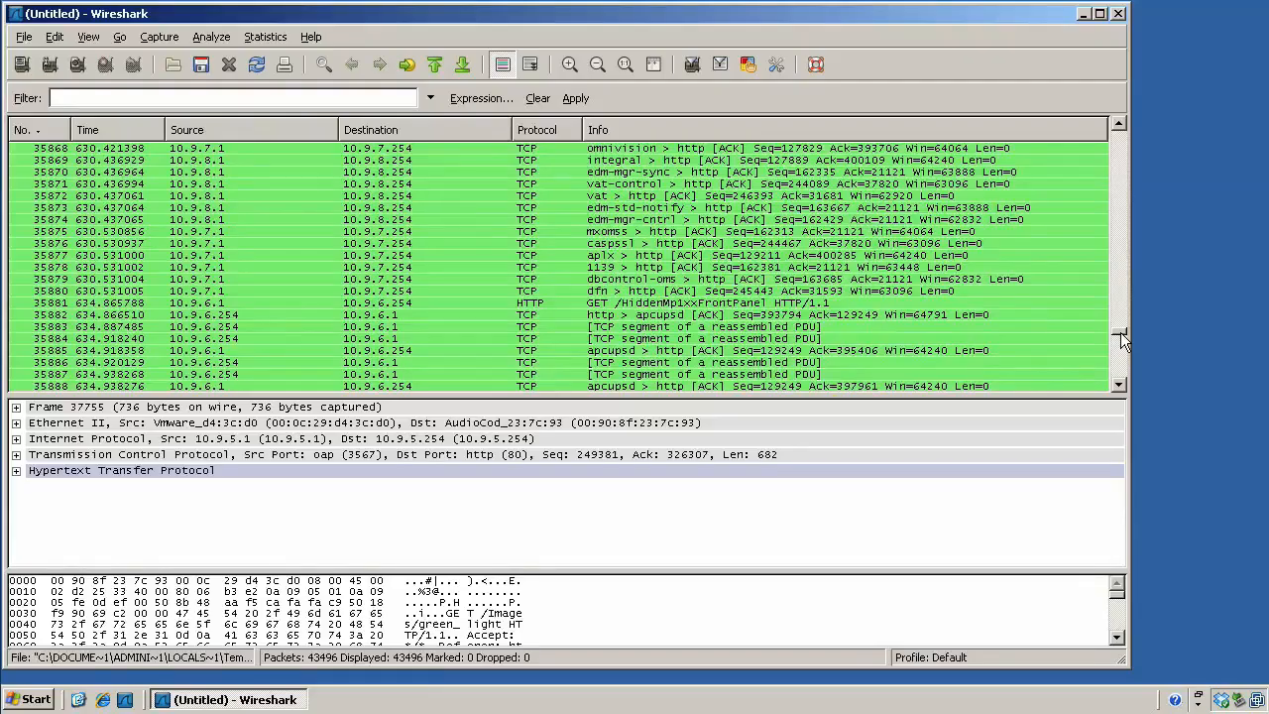
Filter the displayed packets to a single host with the display filter ip.addr==10.9.5.1
{"action": "left_click_drag", "start_coordinate": [1120, 333], "coordinate": [1120, 339]}
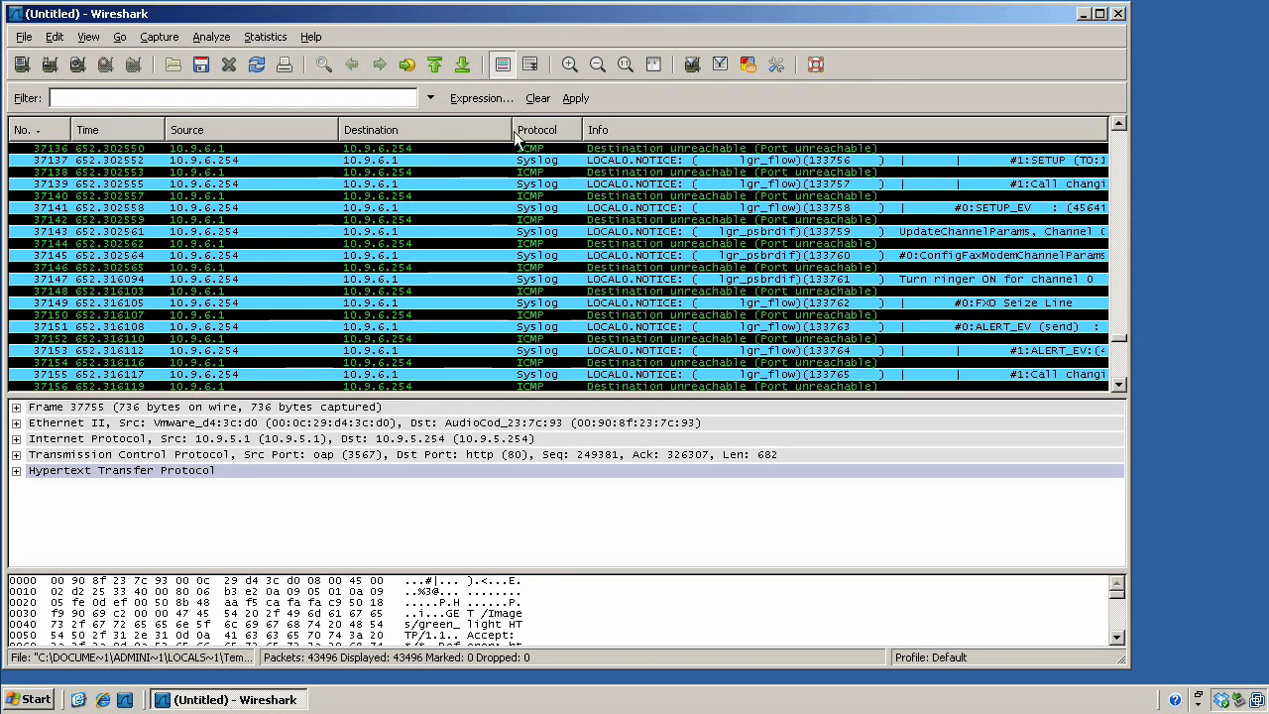
{"action": "left_click", "coordinate": [260, 96]}
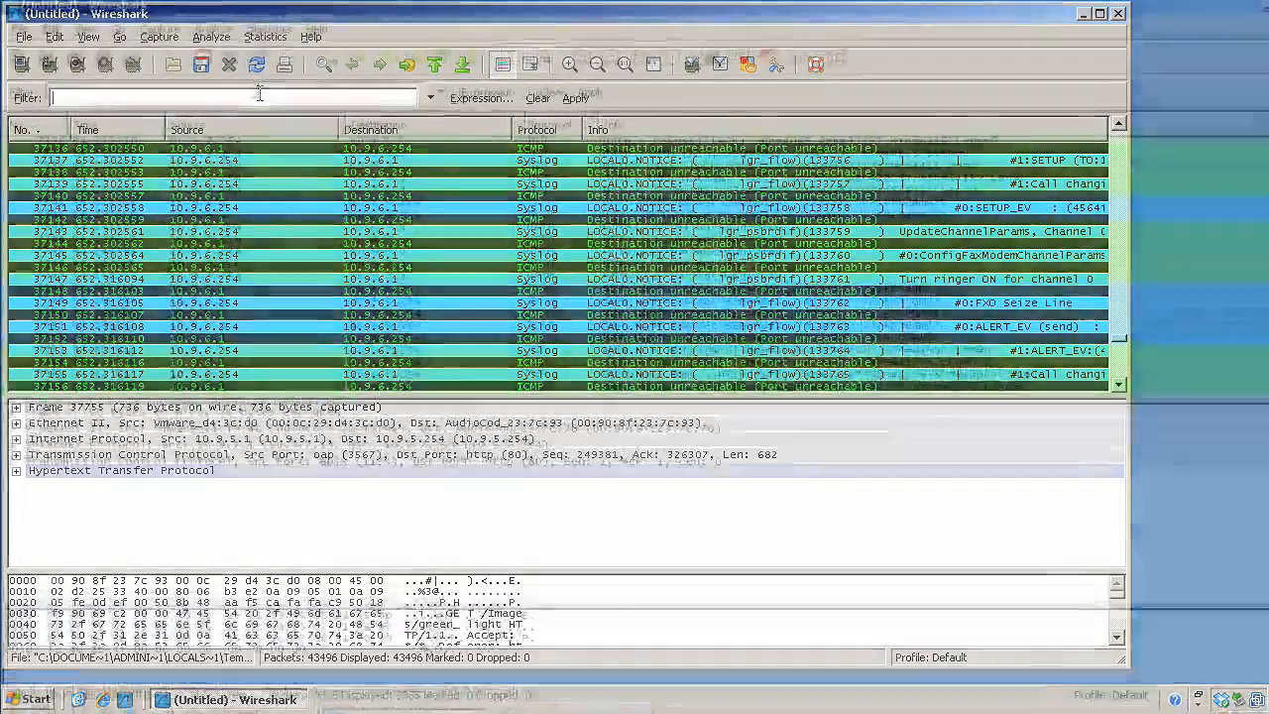
{"action": "type", "text": "ip.add"}
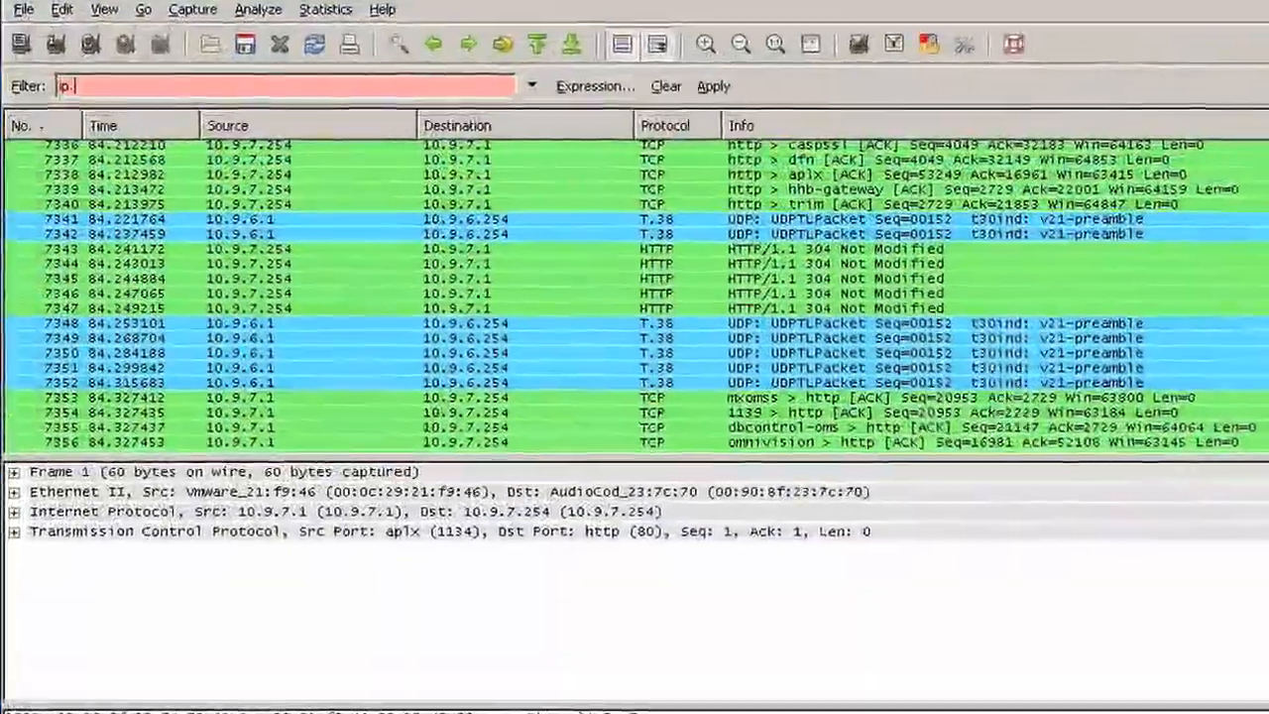
{"action": "type", "text": "r=="}
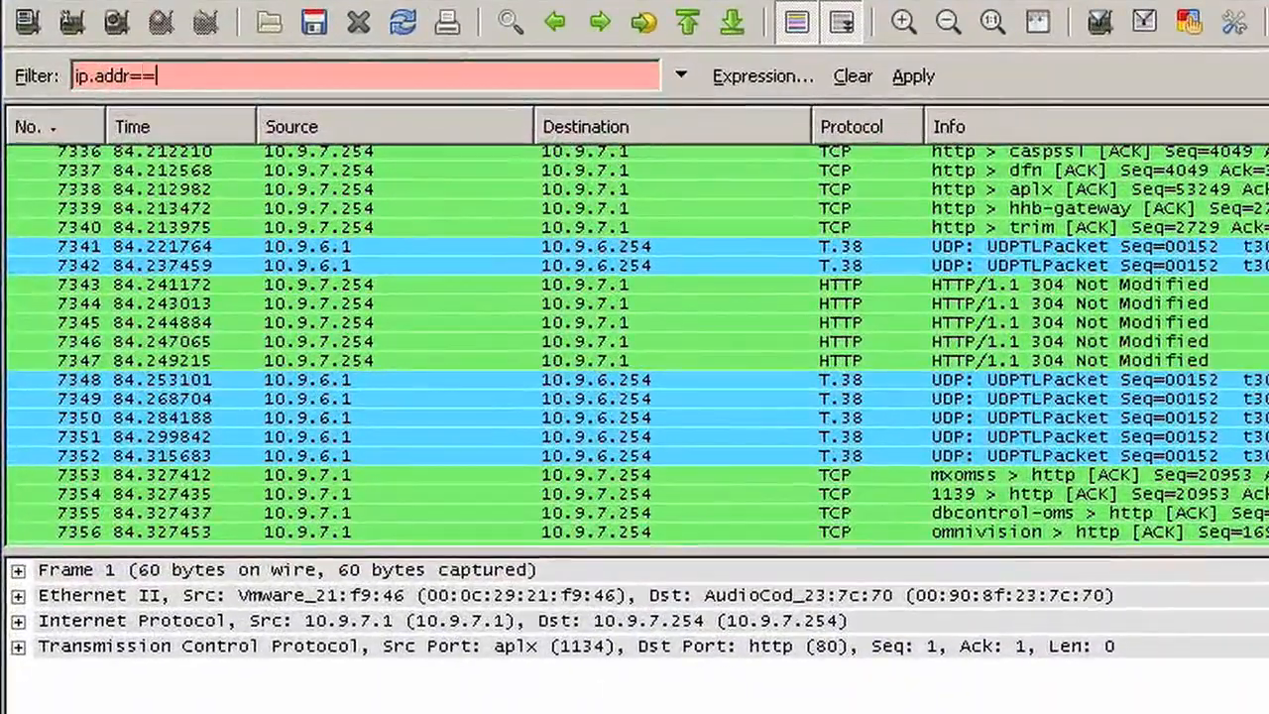
{"action": "type", "text": "10.9"}
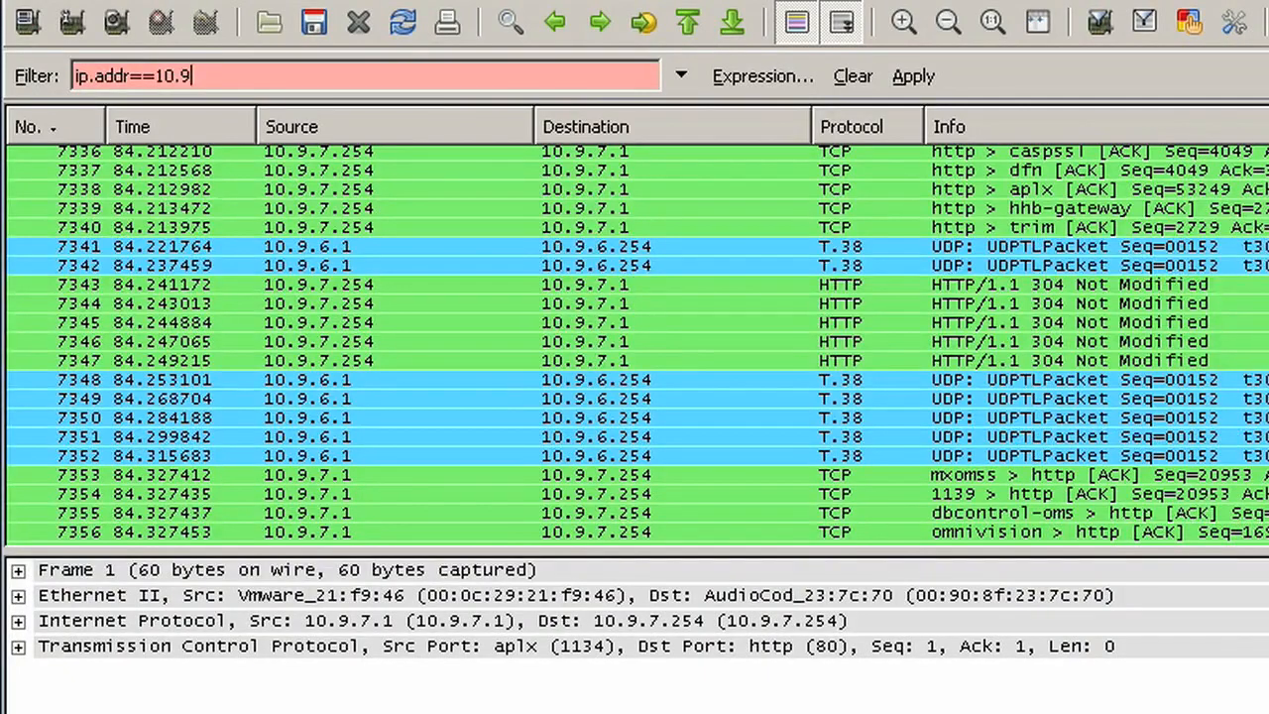
{"action": "type", "text": ".5.1"}
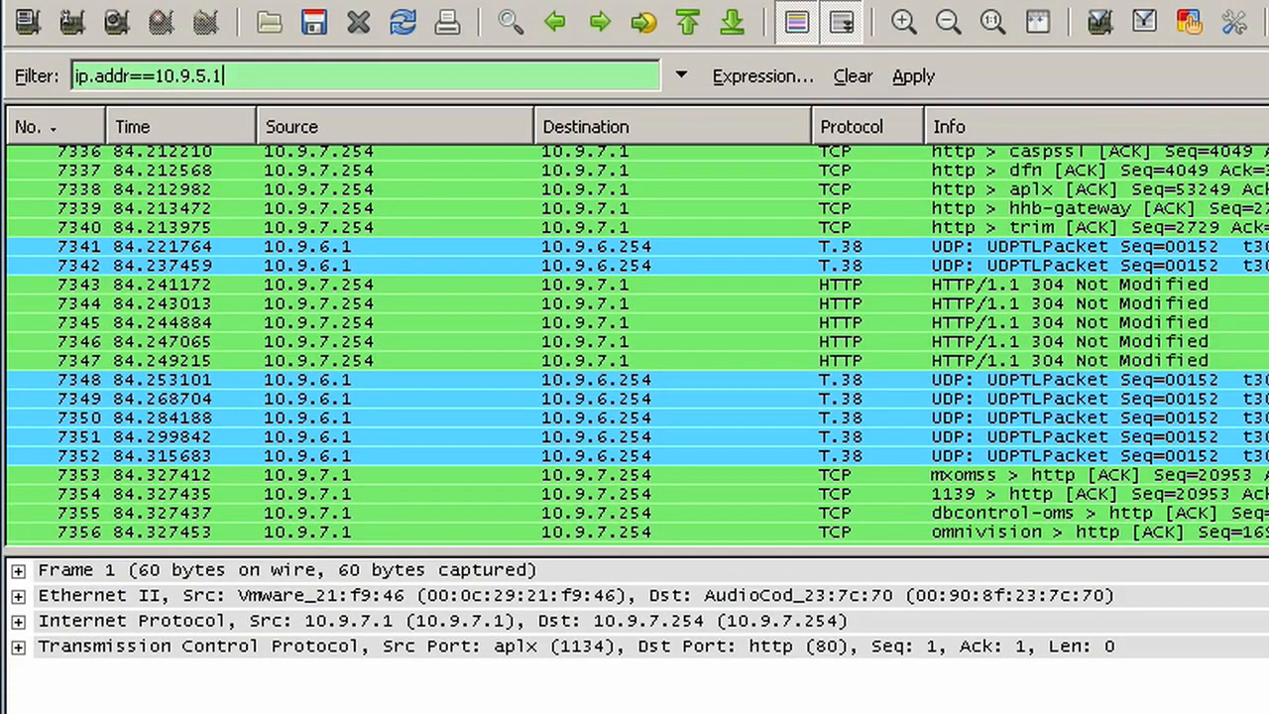
{"action": "key", "text": "Return"}
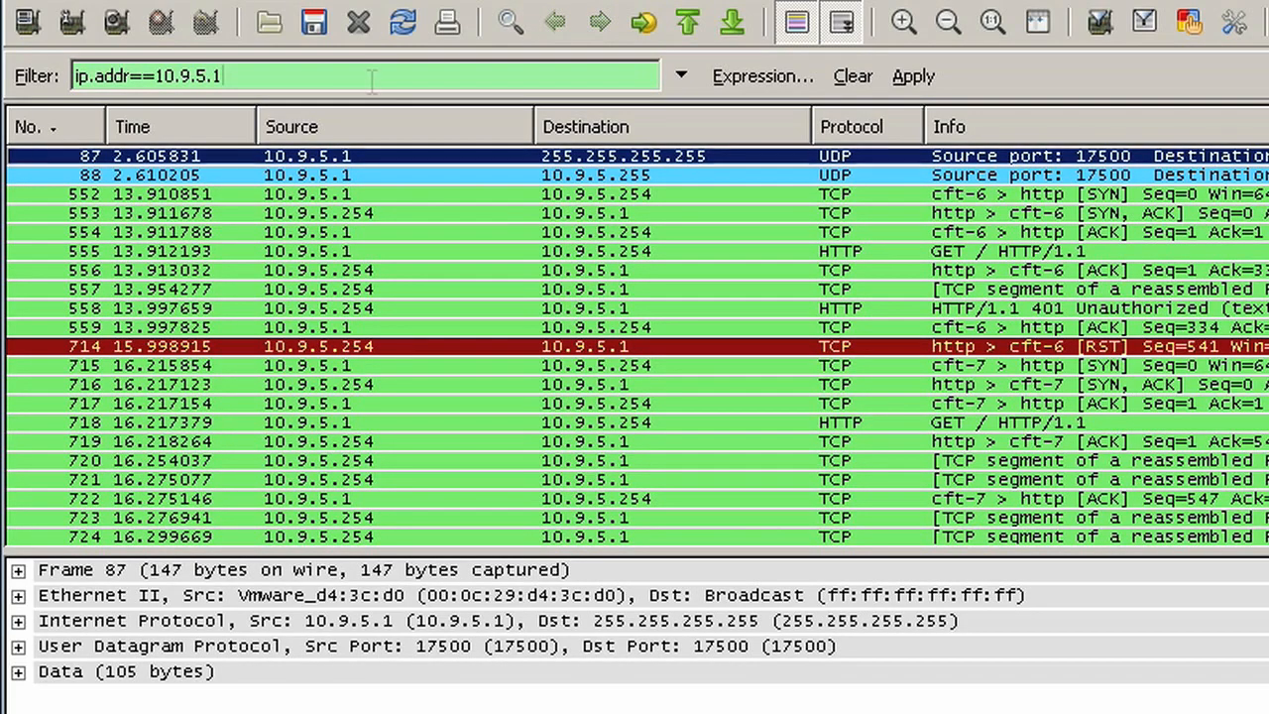
Extend the display filter with &&ip.addr==10.9.5.254 to show only traffic between the two hosts
{"action": "type", "text": "&&i"}
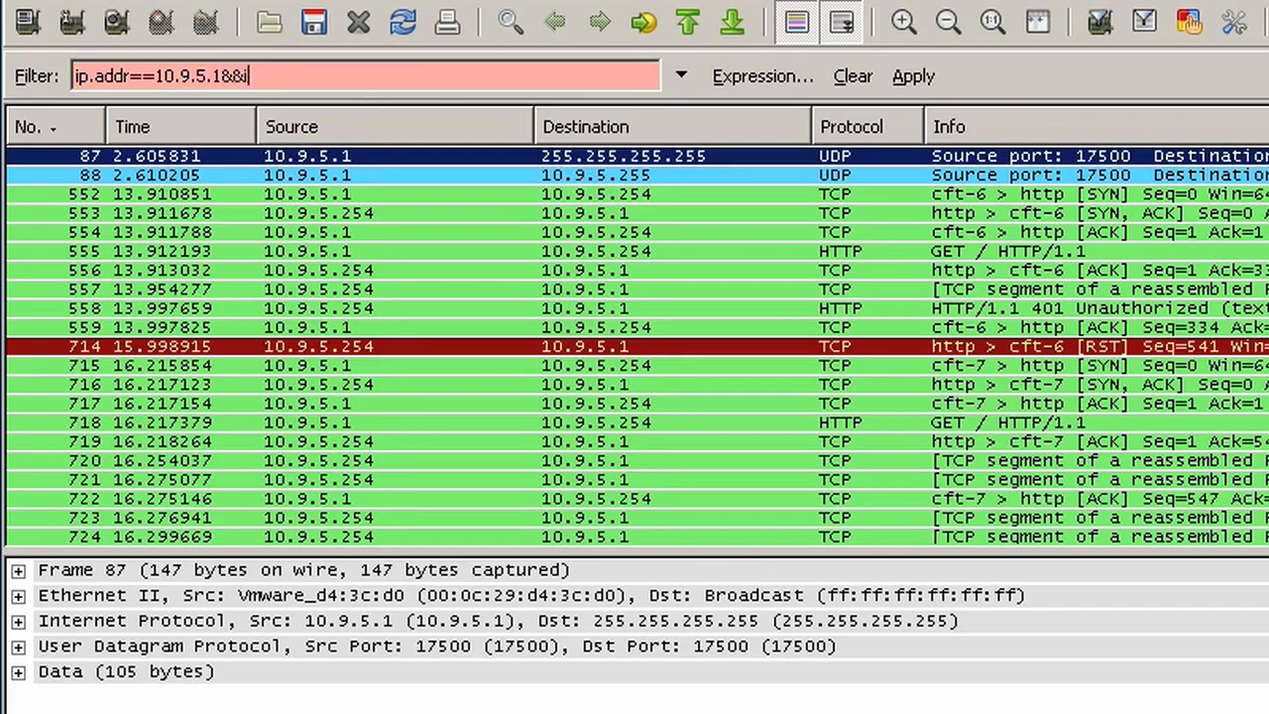
{"action": "type", "text": "p.addr==10.9.5.254"}
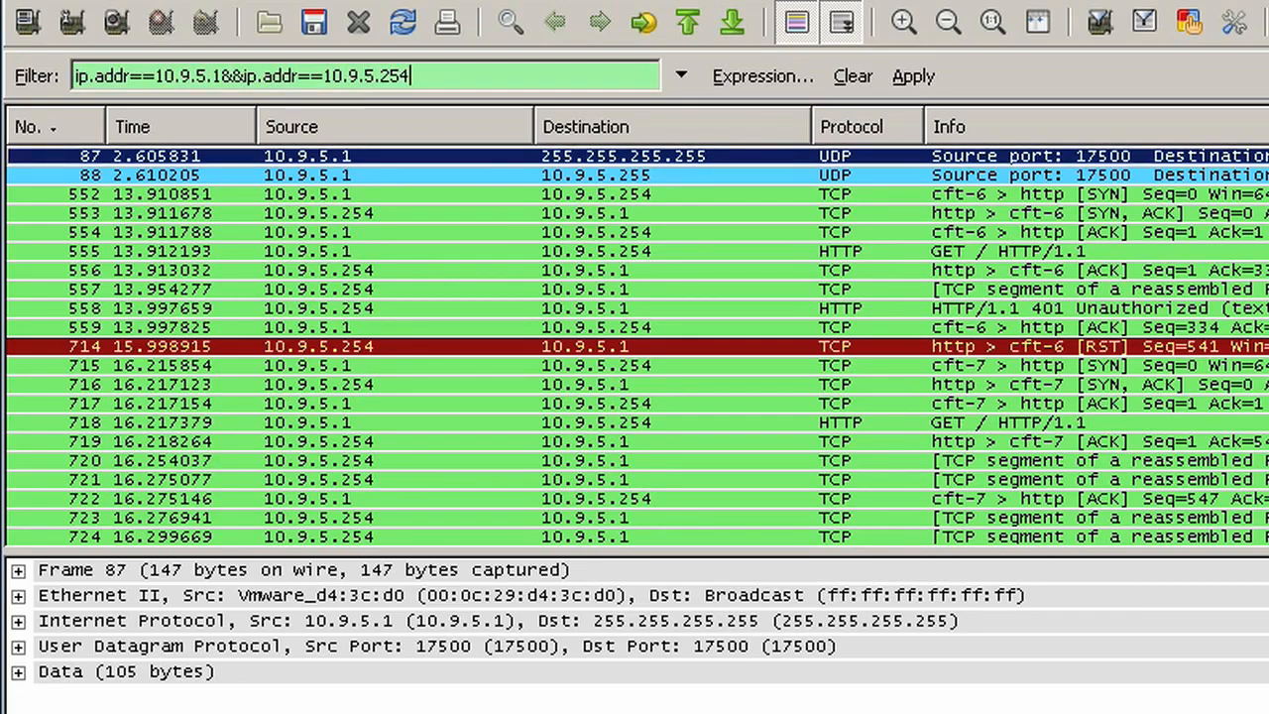
{"action": "key", "text": "Return"}
Exclude syslog and web traffic by adding &&!syslog&&!tcp.port==80 to the display filter, and look through the filtered packets
{"action": "type", "text": "&&"}
{"action": "type", "text": "!s"}
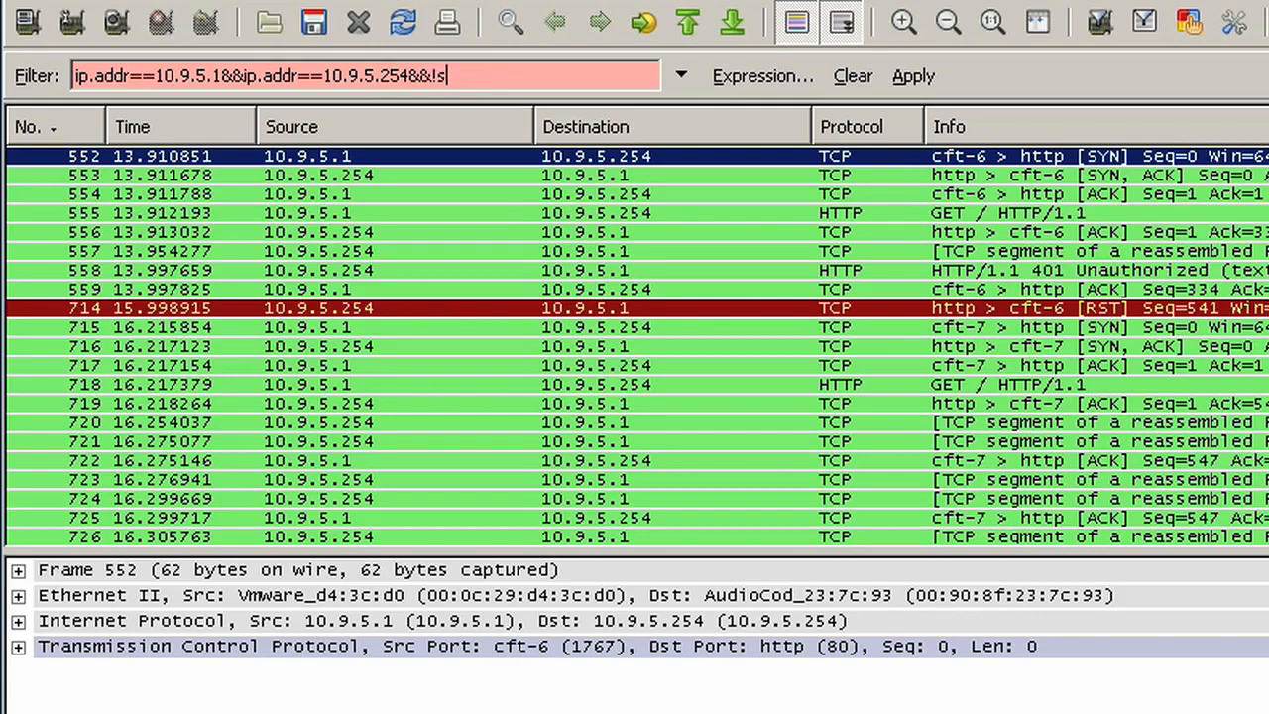
{"action": "type", "text": "yslog&&!t"}
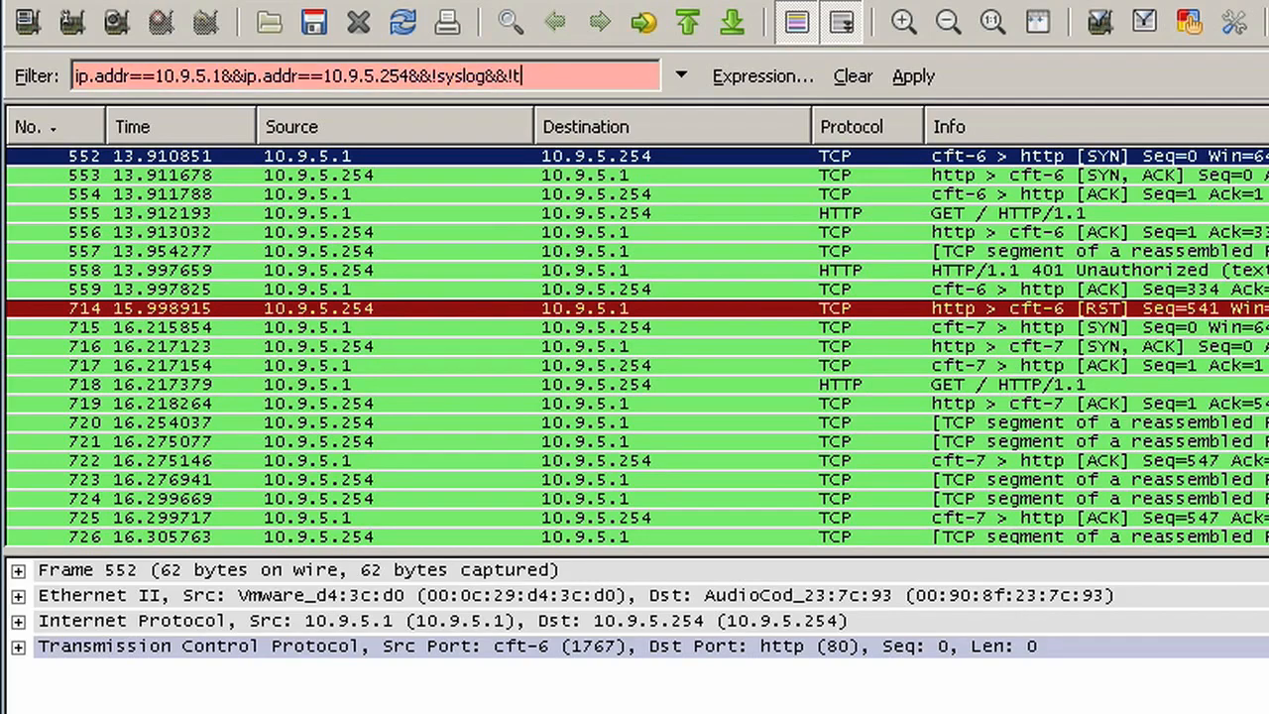
{"action": "type", "text": "cp.port==80"}
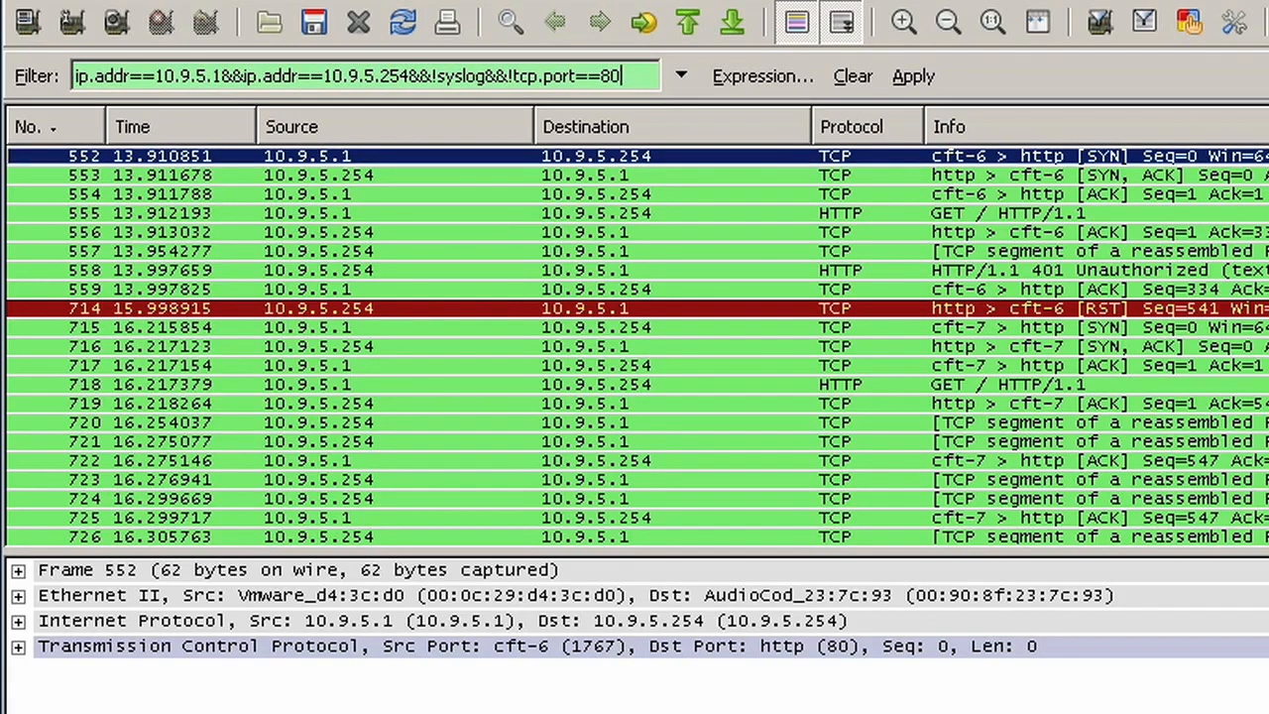
{"action": "key", "text": "Return"}
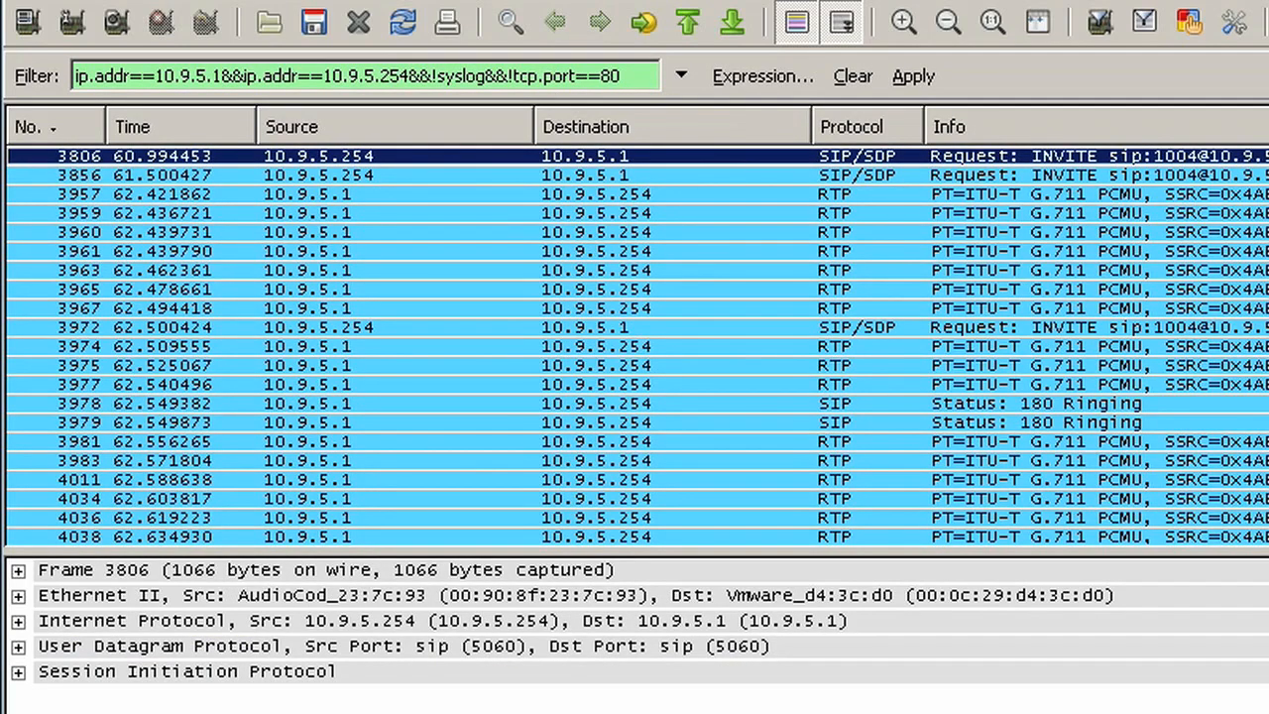
{"action": "scroll", "coordinate": [638, 345], "scroll_direction": "down", "scroll_amount": 20}
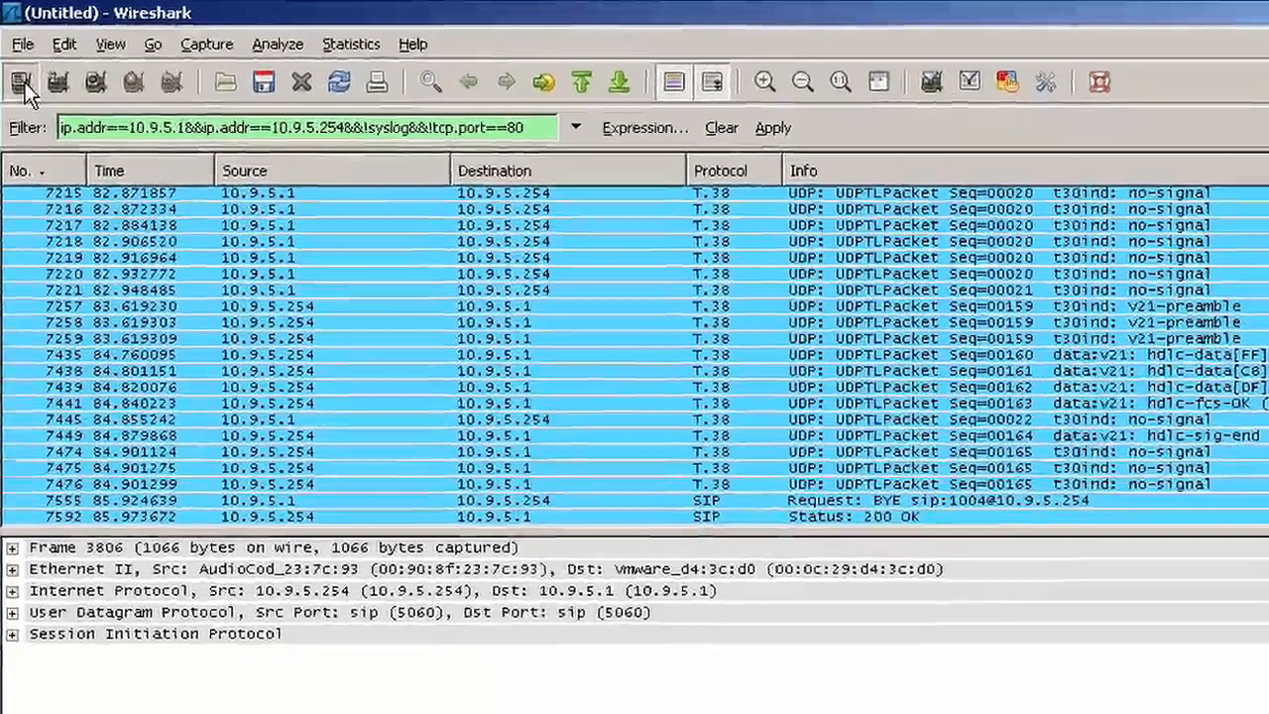
Open the capture options of the 10.9.5.1 adapter and set the capture filter to "host 10.9.5.1 and host 10.9.5.254"
{"action": "left_click", "coordinate": [19, 62]}
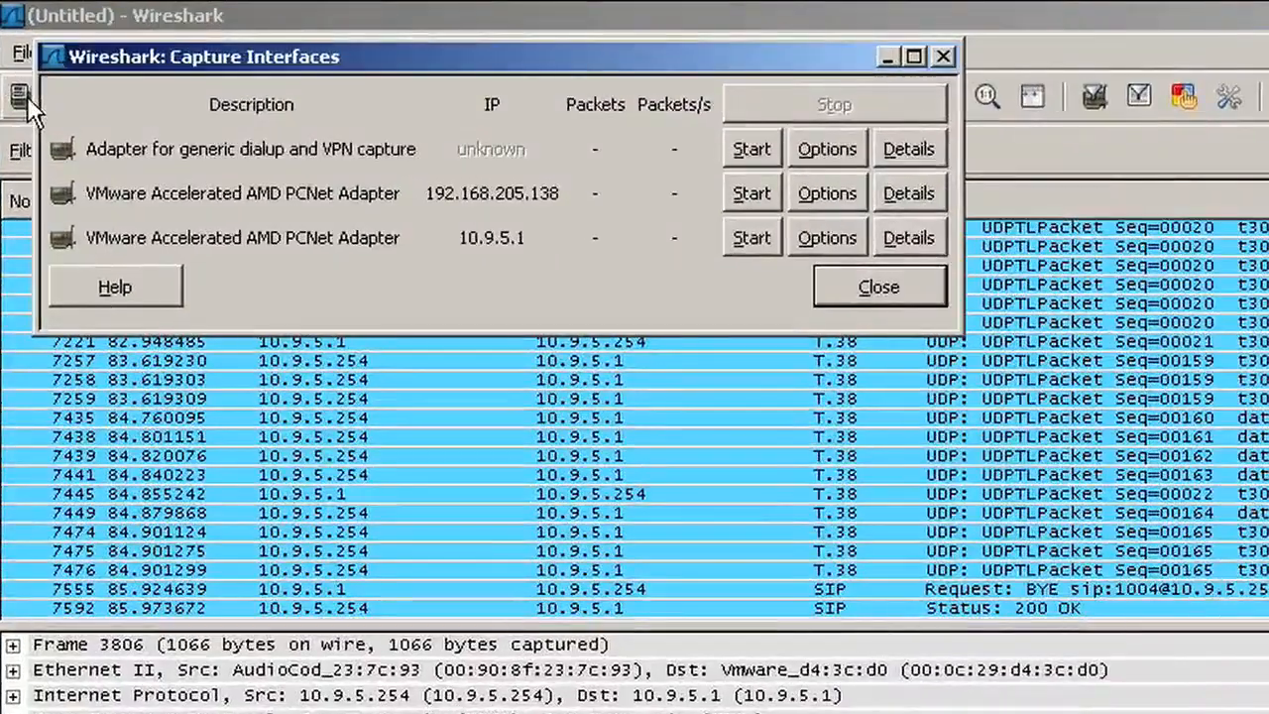
{"action": "left_click", "coordinate": [821, 238]}
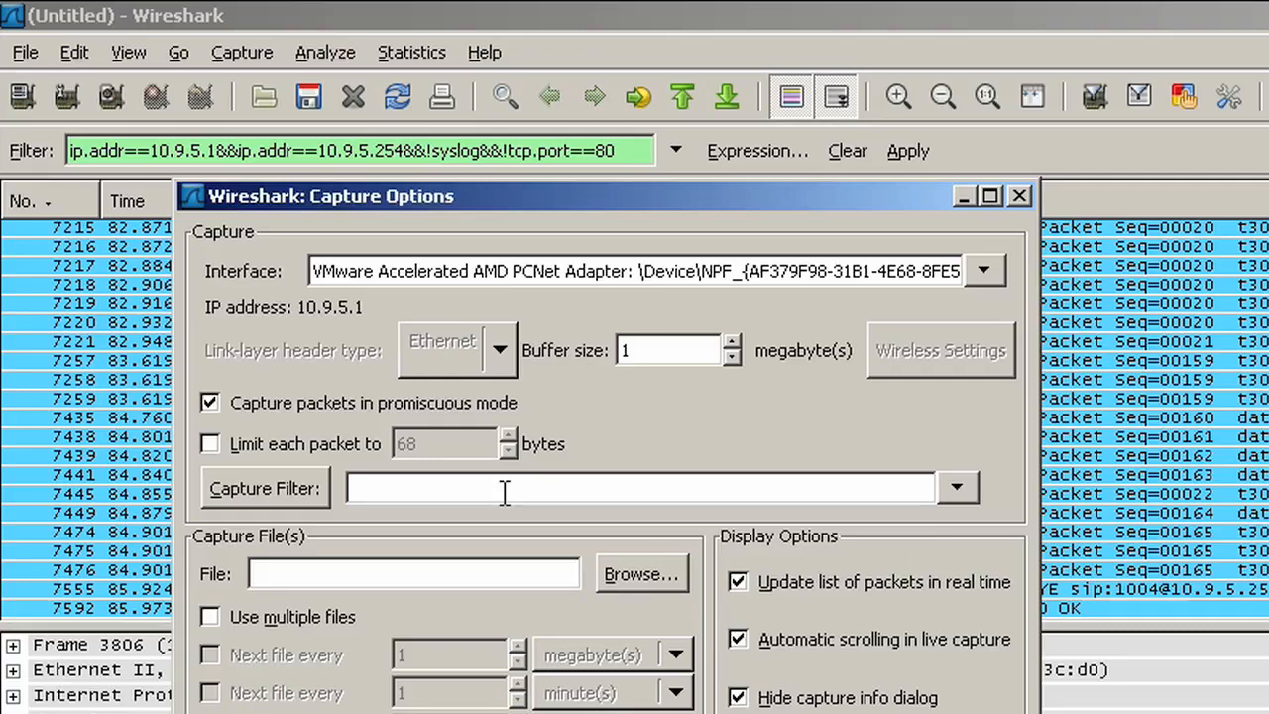
{"action": "type", "text": "host"}
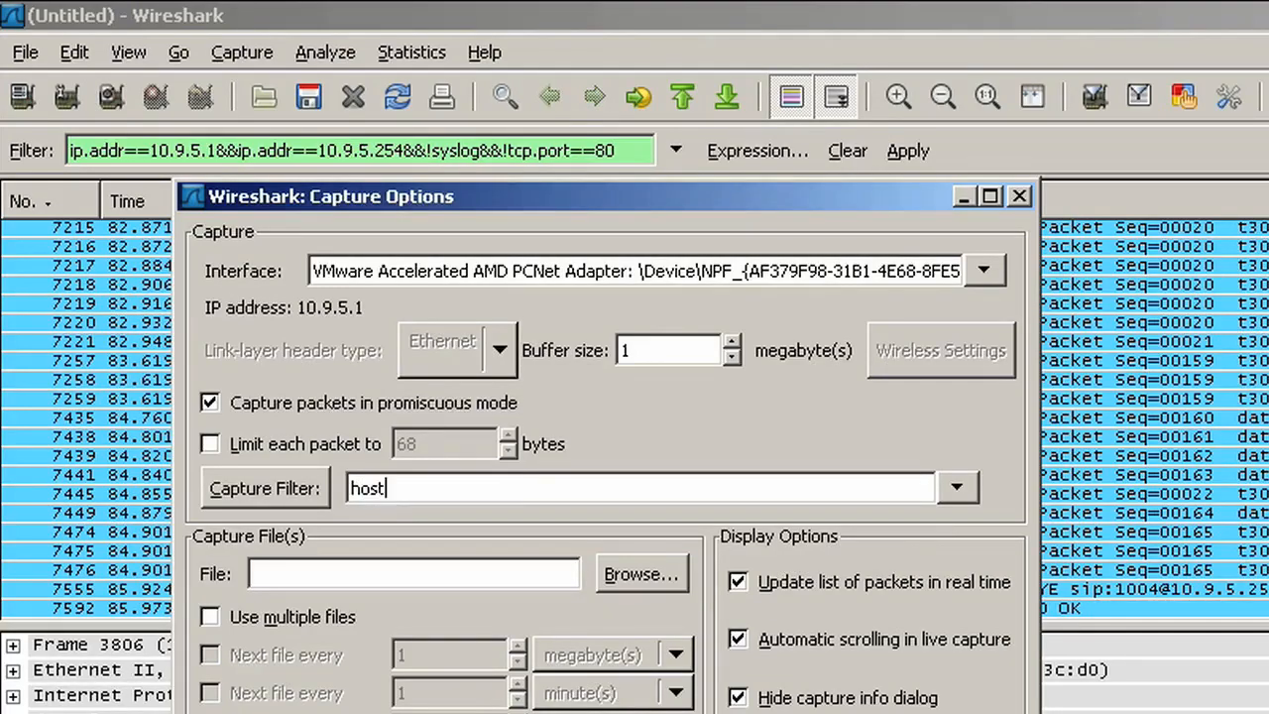
{"action": "type", "text": " 10.9.5.1"}
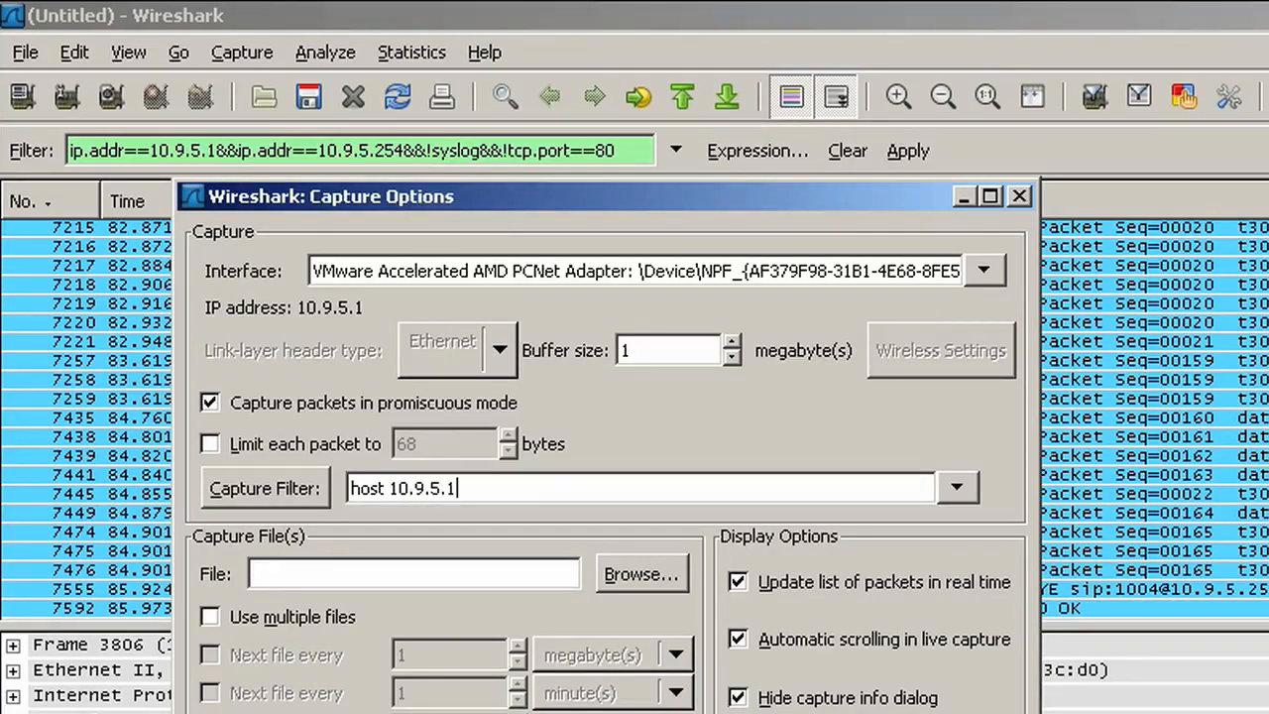
{"action": "type", "text": " and host 10.9.5"}
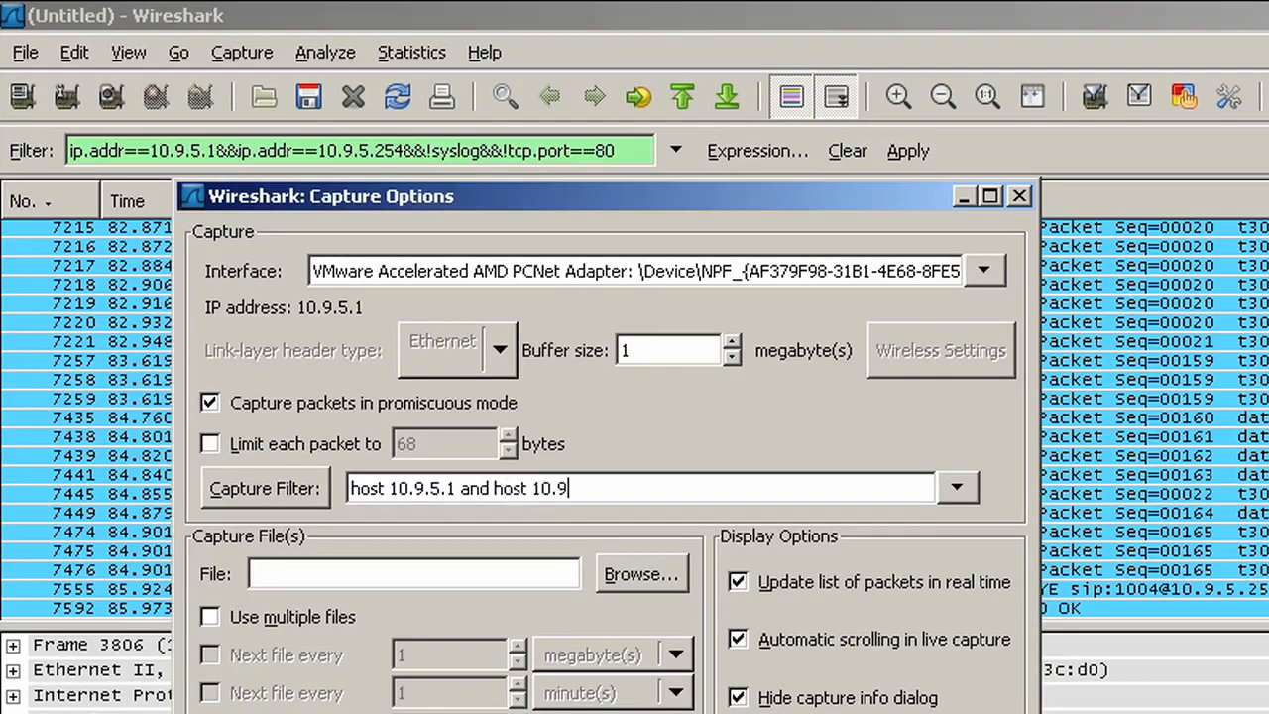
{"action": "type", "text": ".254"}
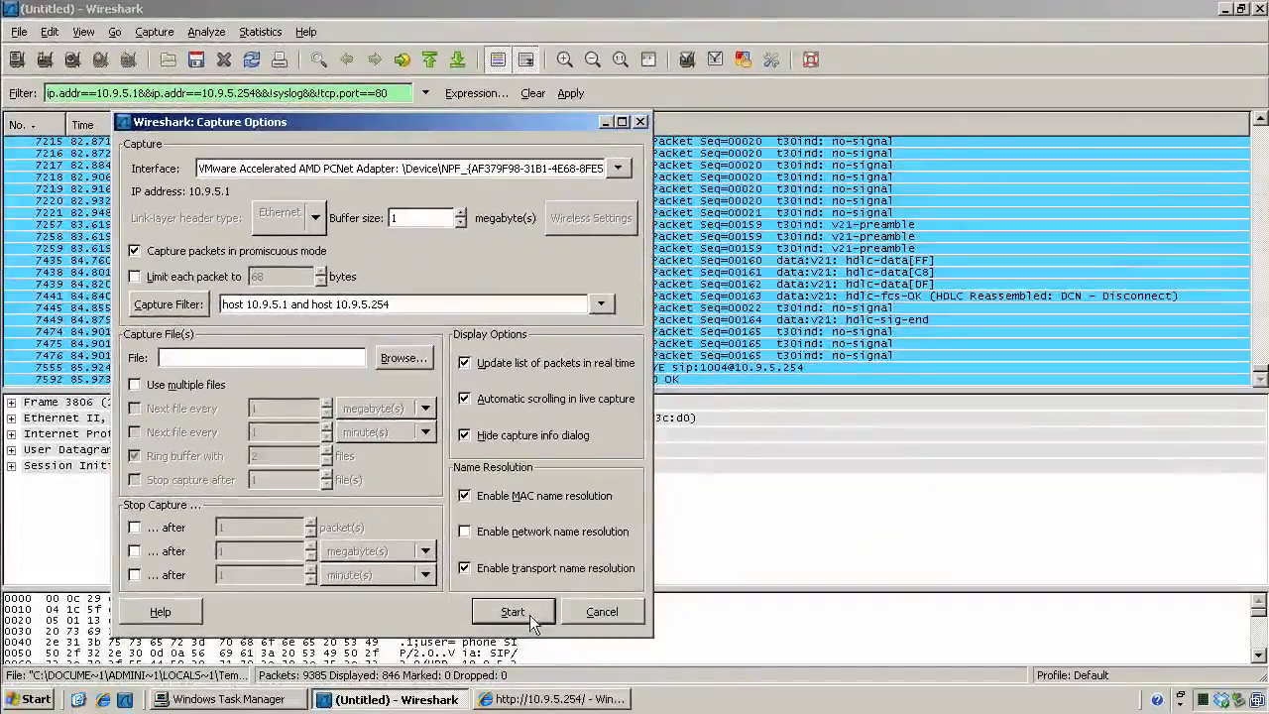
Start the new capture without saving the previous data and clear the display filter
{"action": "left_click", "coordinate": [512, 612]}
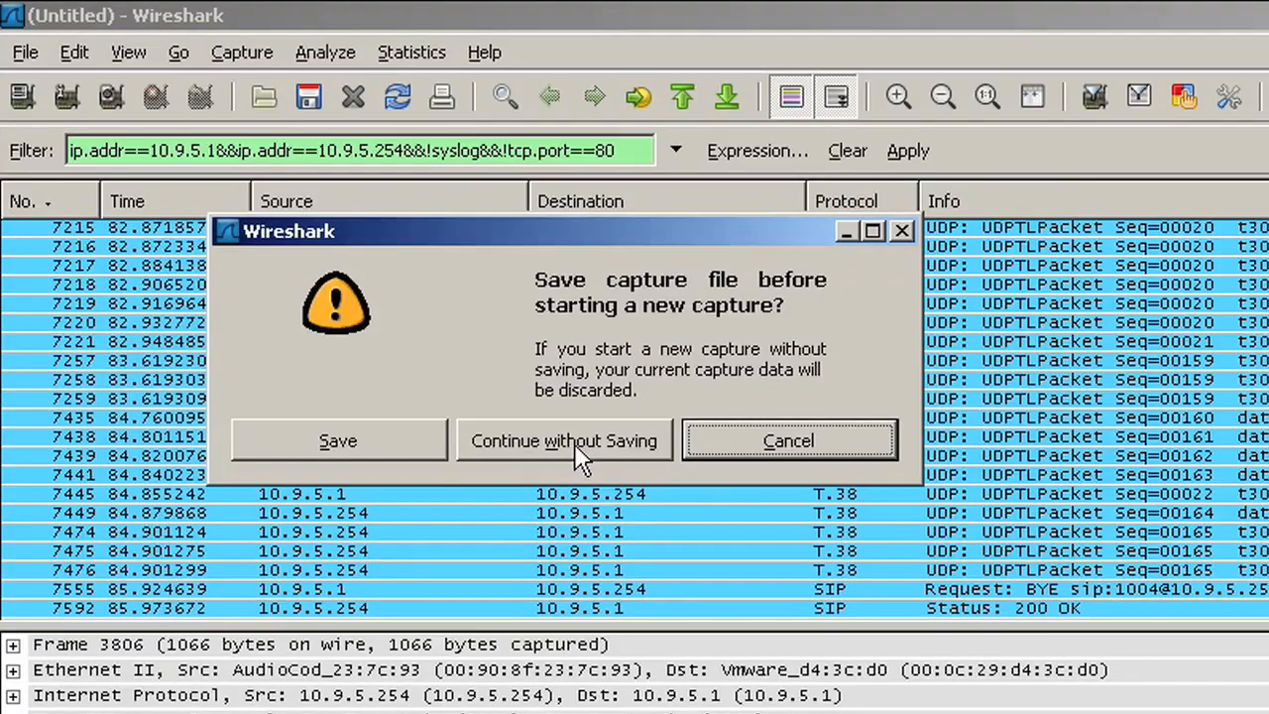
{"action": "left_click", "coordinate": [580, 454]}
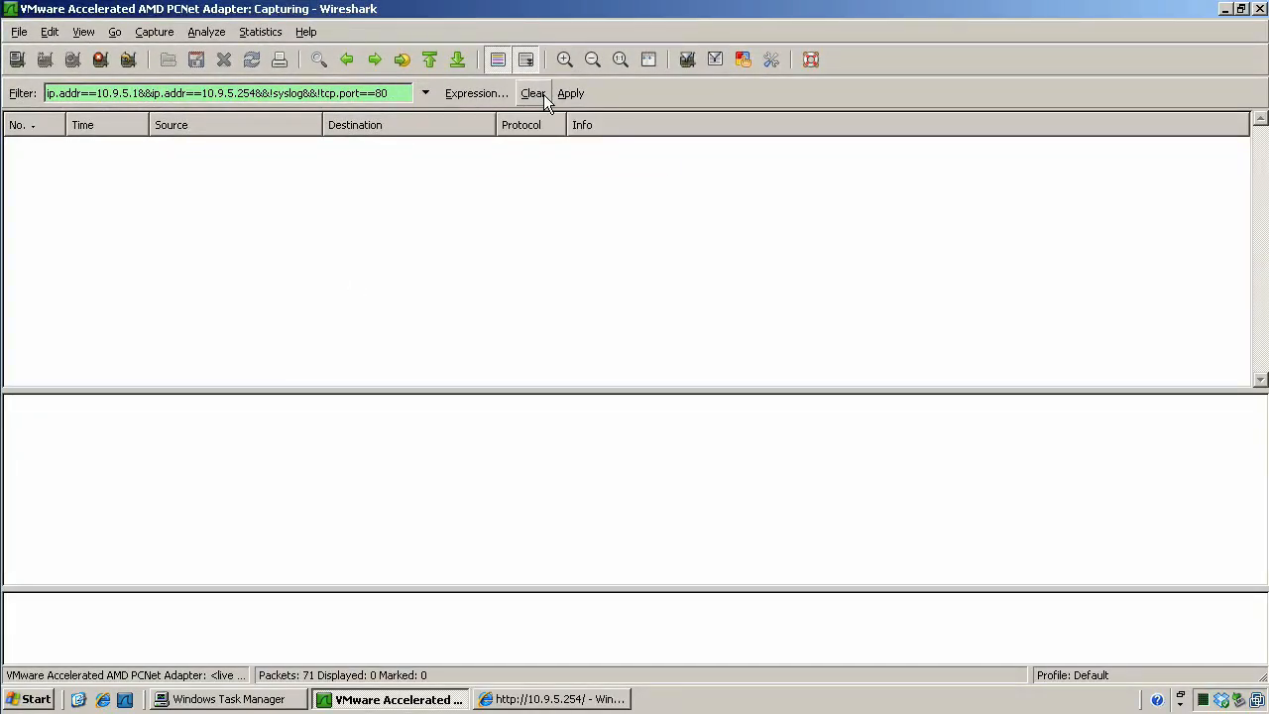
{"action": "left_click", "coordinate": [543, 94]}
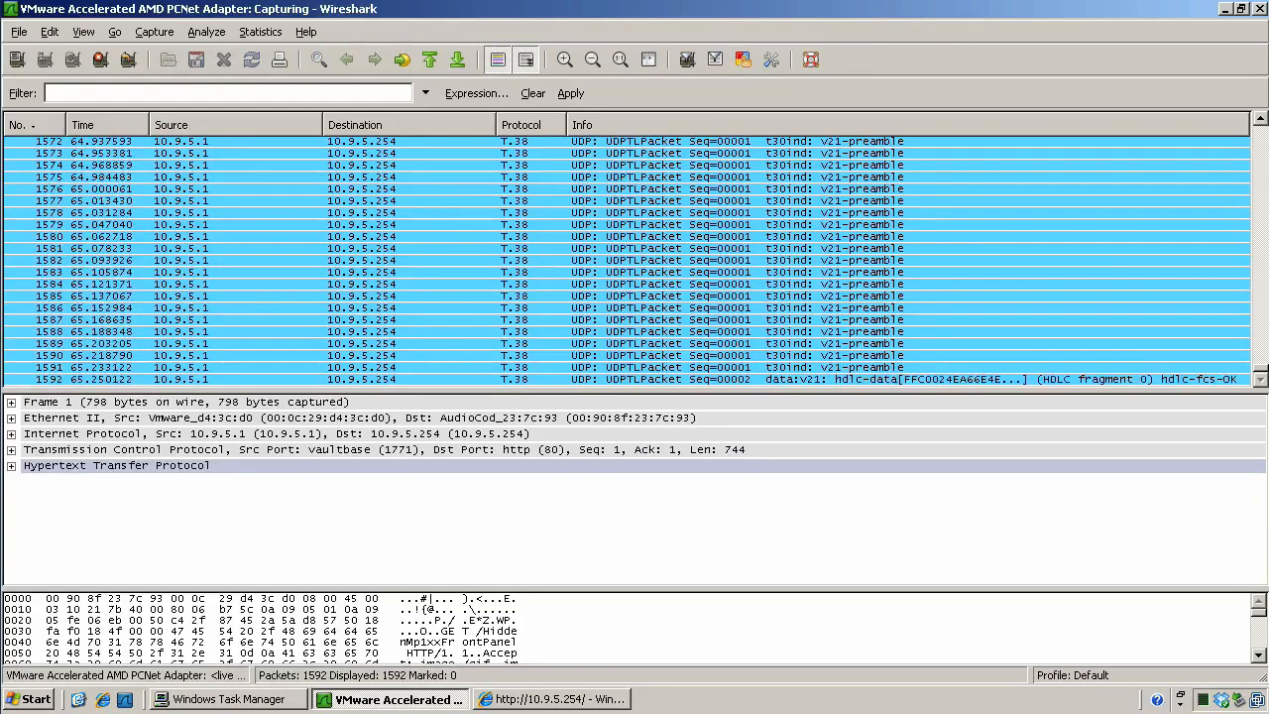
Stop the running capture and apply the display filter !tcp.port==80 to hide web traffic
{"action": "left_click", "coordinate": [102, 60]}
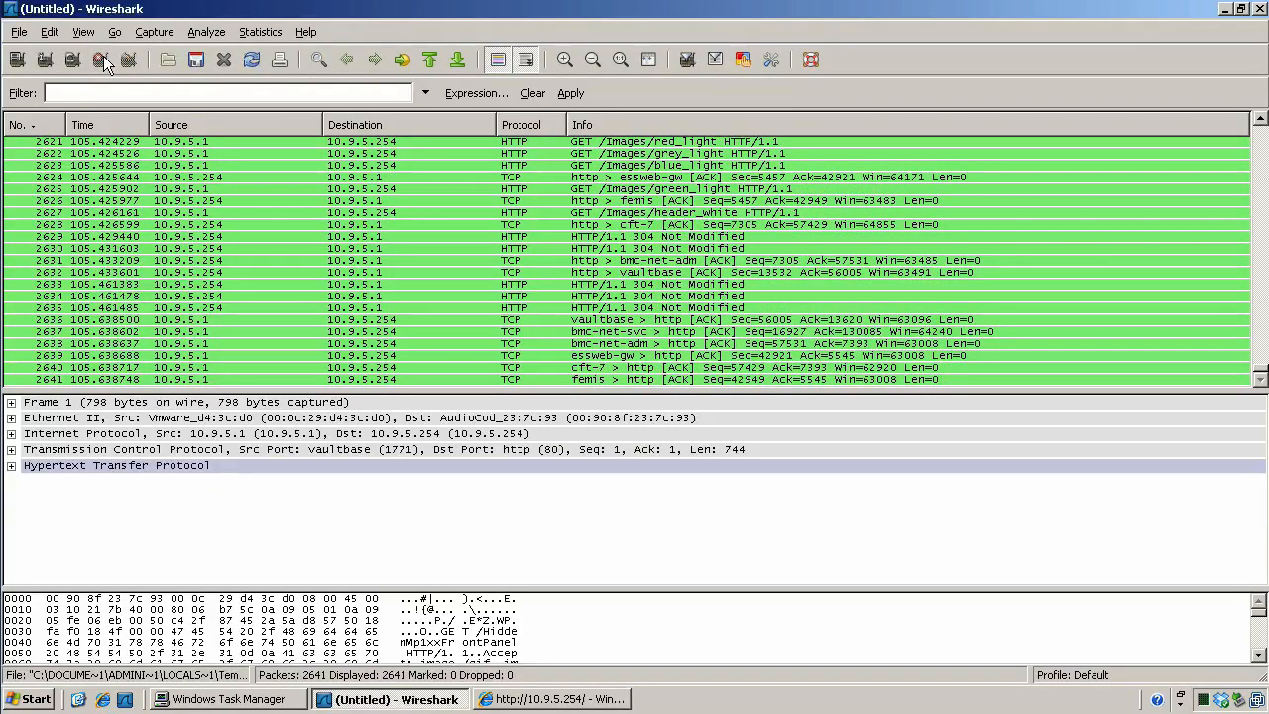
{"action": "left_click", "coordinate": [59, 93]}
{"action": "type", "text": "!tc"}
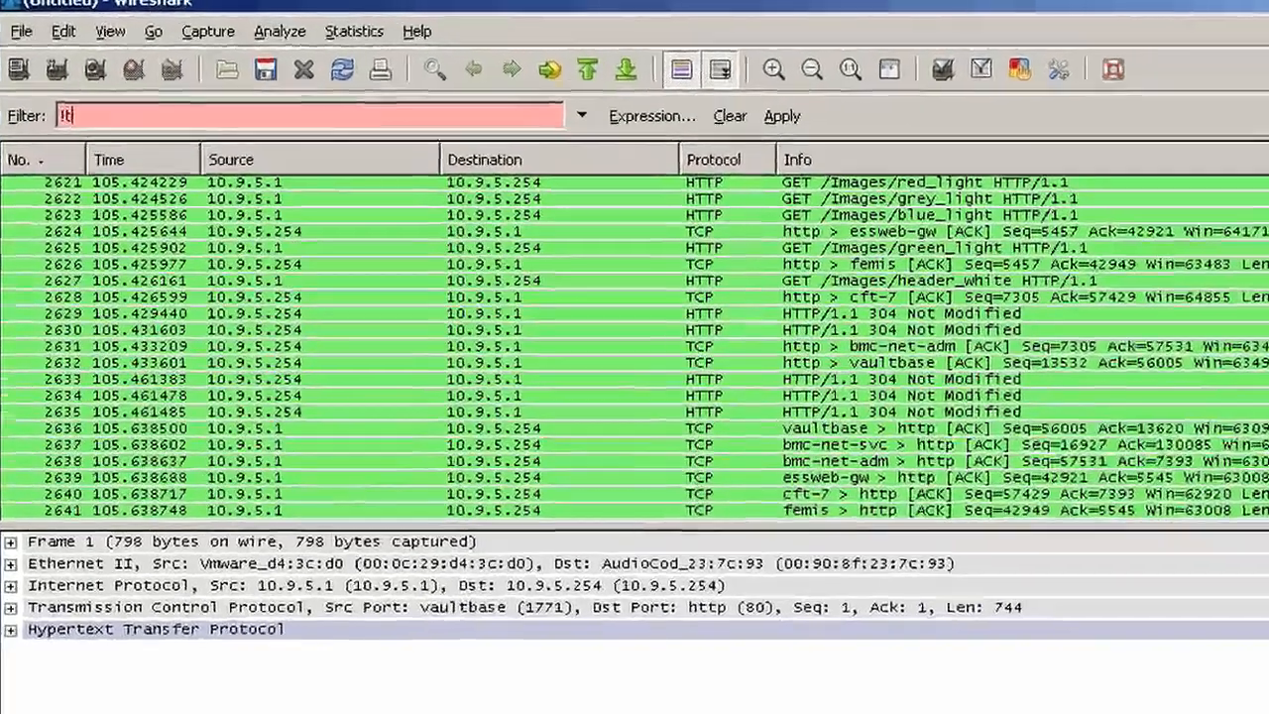
{"action": "type", "text": "p.port"}
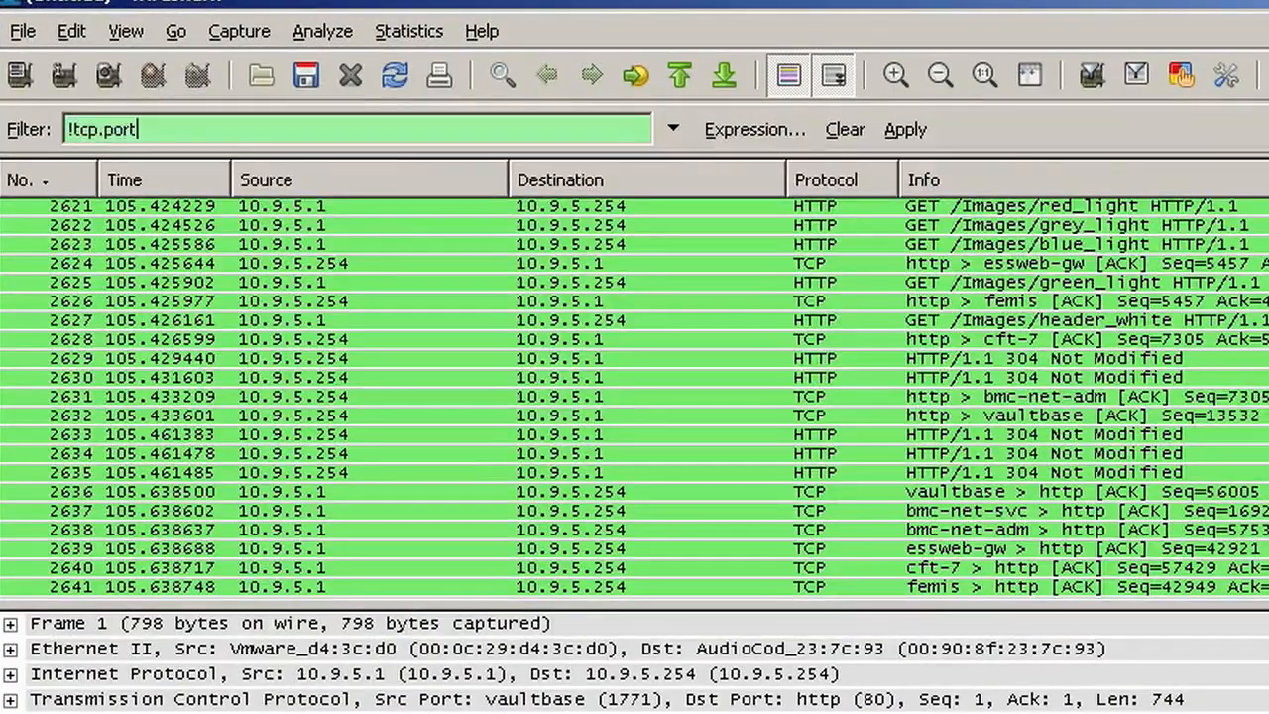
{"action": "type", "text": "==80"}
{"action": "key", "text": "Return"}
Exclude syslog and ICMP packets as well by extending the display filter with &&!syslog&&!icmp
{"action": "type", "text": "&&!"}
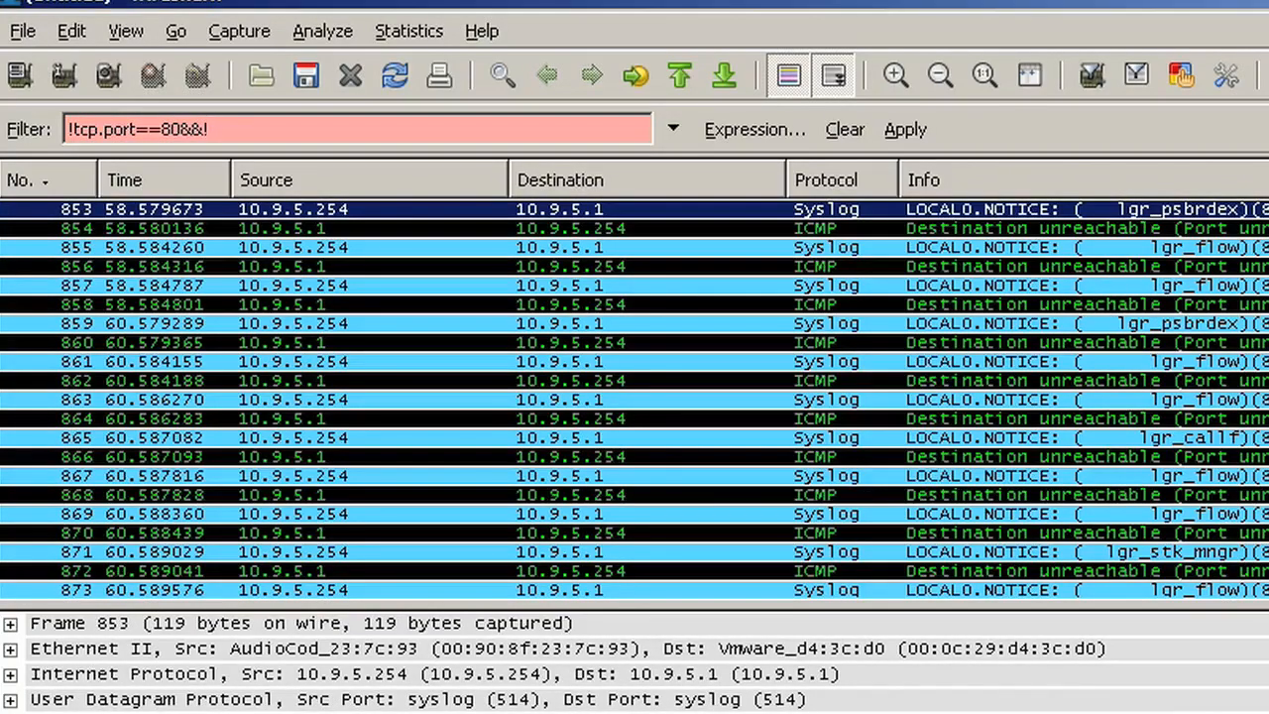
{"action": "type", "text": "syslog"}
{"action": "key", "text": "Return"}
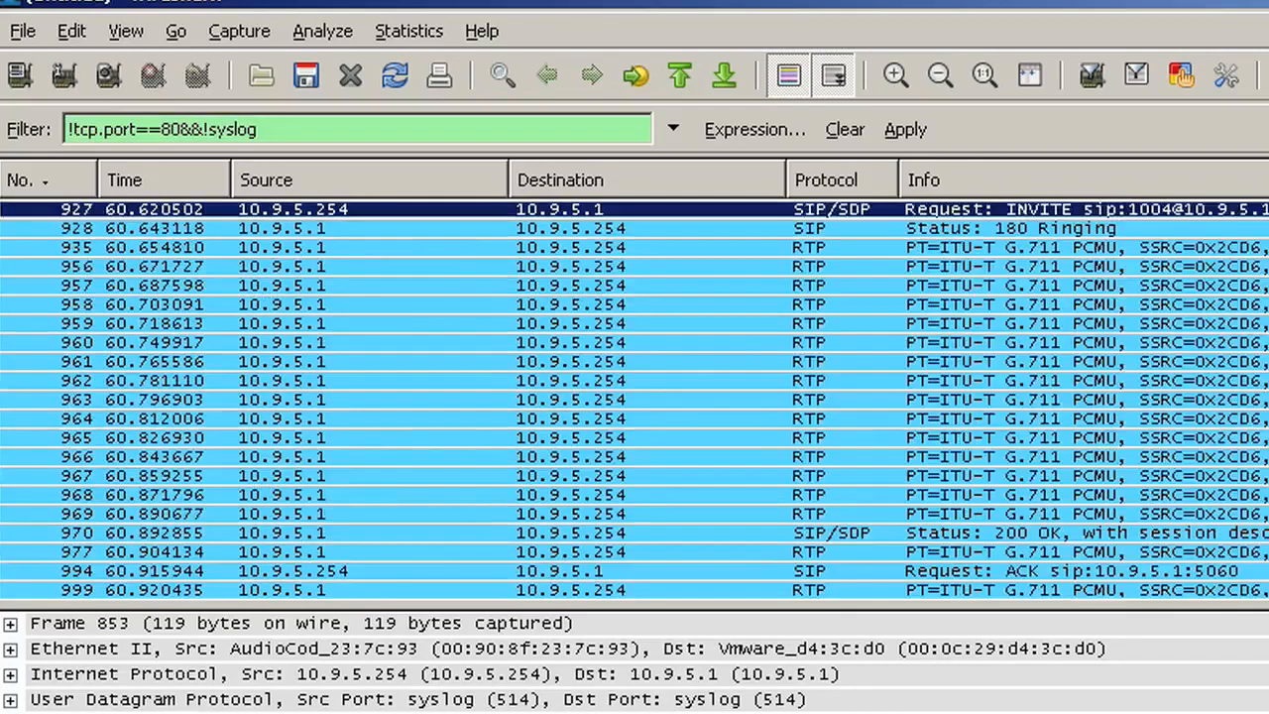
{"action": "type", "text": "&&!"}
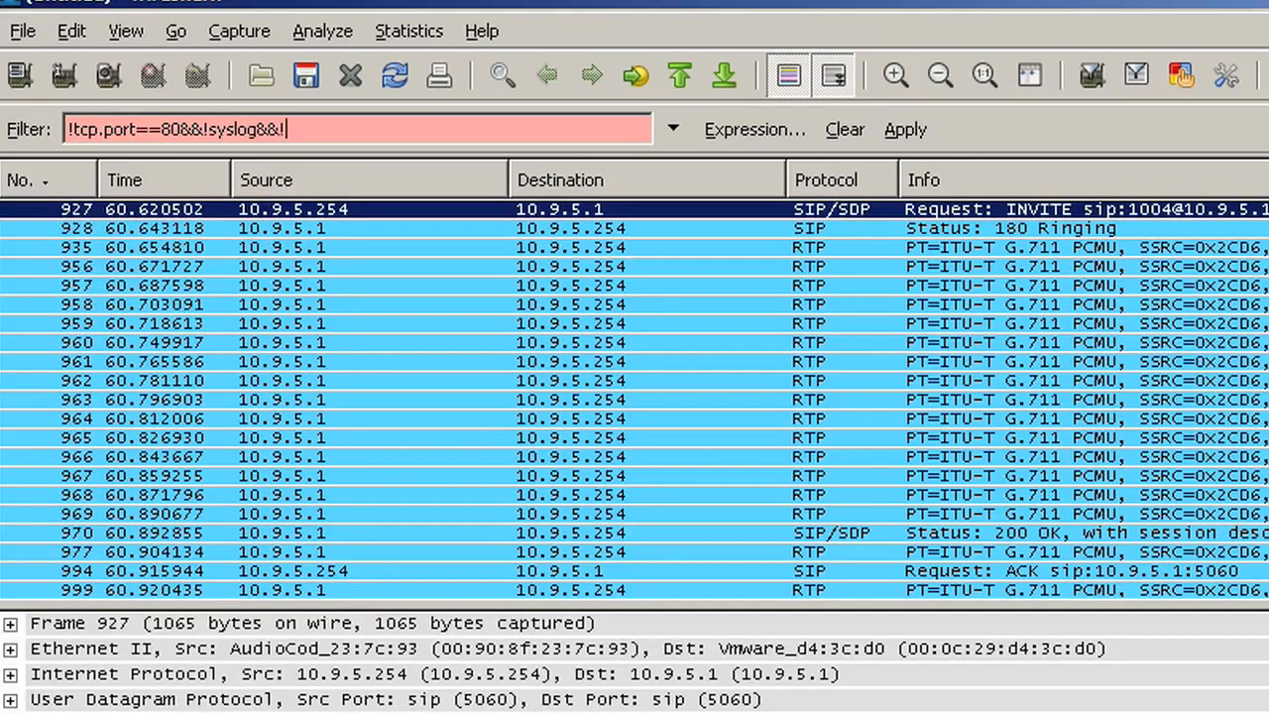
{"action": "type", "text": "icmp"}
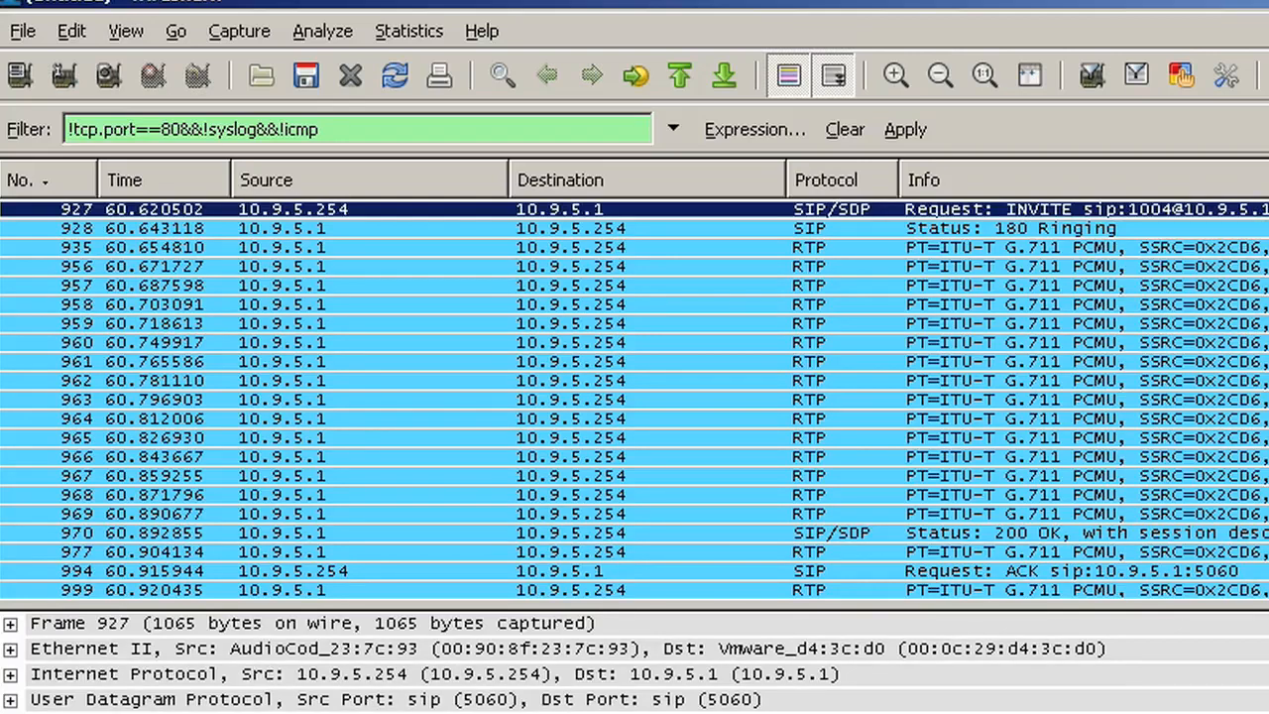
Examine the filtered packet list from the SIP and RTP packets down through the T.38 fax packets
{"action": "key", "text": "Page_Down"}
{"action": "key", "text": "Page_Down"}
{"action": "key", "text": "Page_Down"}
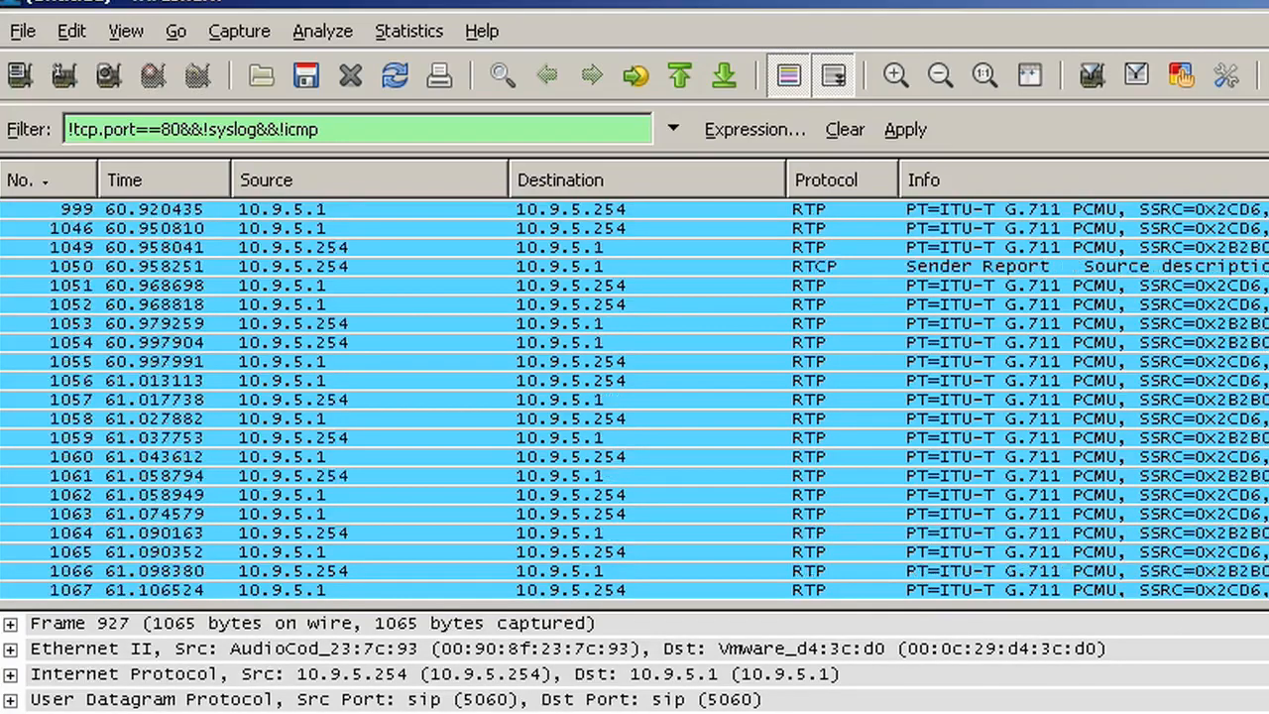
{"action": "key", "text": "Page_Down"}
{"action": "key", "text": "Page_Down"}
{"action": "key", "text": "Page_Down"}
{"action": "key", "text": "Page_Down"}
{"action": "key", "text": "Page_Down"}
{"action": "key", "text": "Page_Down"}
{"action": "key", "text": "Page_Down"}
{"action": "key", "text": "Page_Down"}
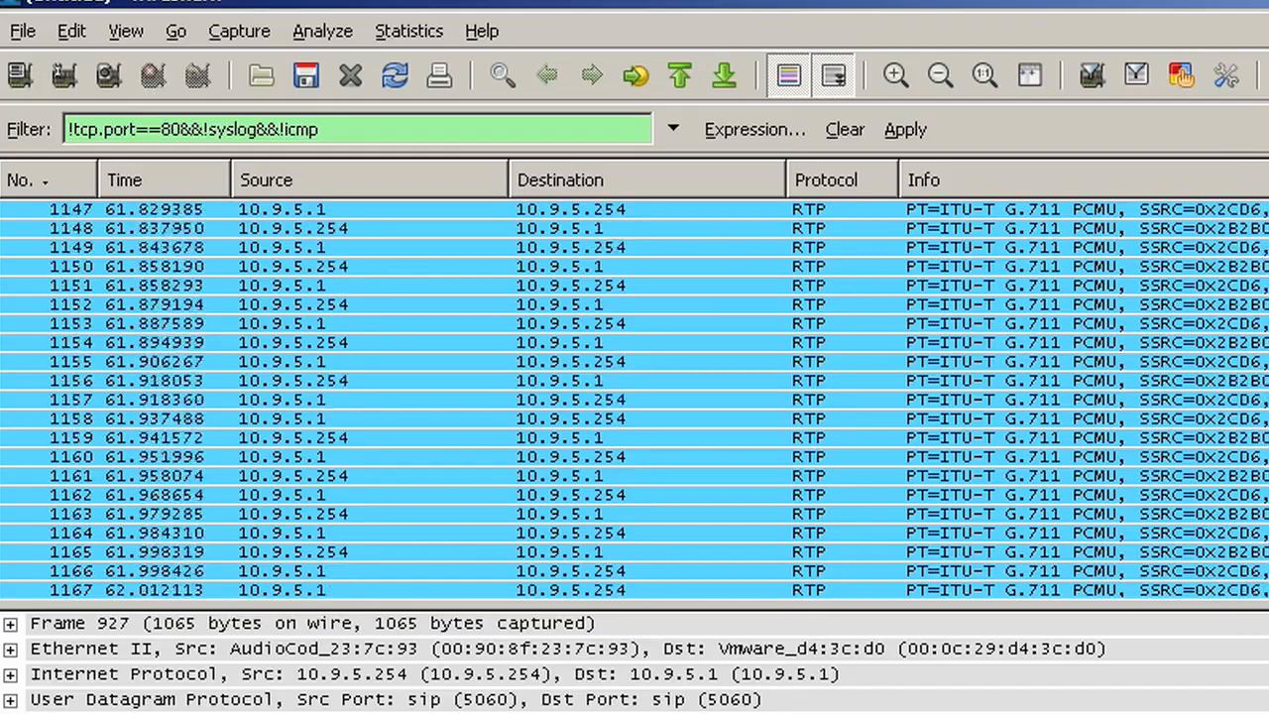
{"action": "key", "text": "Page_Down"}
{"action": "key", "text": "Page_Down"}
{"action": "key", "text": "Page_Down"}
{"action": "key", "text": "Page_Down"}
{"action": "key", "text": "Page_Down"}
{"action": "key", "text": "Page_Down"}
{"action": "key", "text": "Page_Down"}
{"action": "key", "text": "Page_Down"}
{"action": "key", "text": "Page_Down"}
{"action": "key", "text": "Page_Down"}
{"action": "key", "text": "Page_Down"}
{"action": "key", "text": "Page_Down"}
{"action": "key", "text": "Page_Down"}
{"action": "key", "text": "Page_Down"}
{"action": "key", "text": "Page_Down"}
{"action": "key", "text": "Page_Down"}
{"action": "key", "text": "Page_Down"}
{"action": "key", "text": "Page_Down"}
{"action": "key", "text": "Page_Down"}
{"action": "key", "text": "Page_Down"}
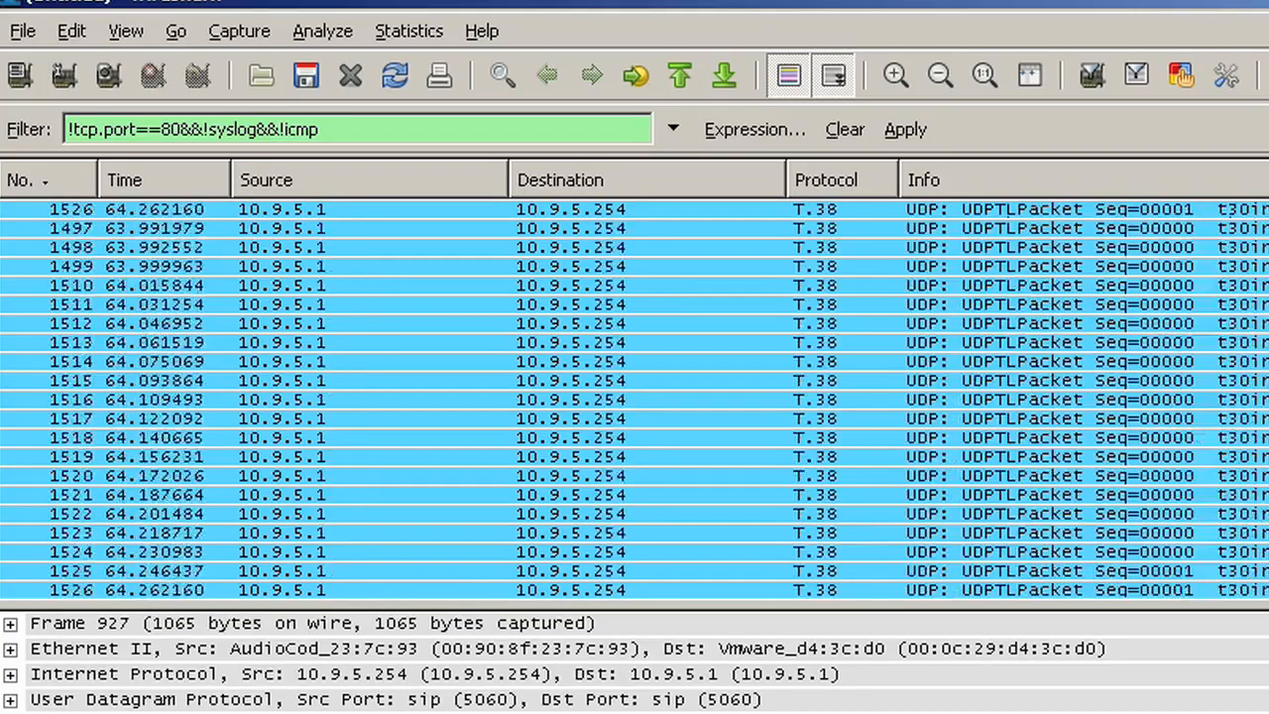
{"action": "key", "text": "Page_Down"}
{"action": "key", "text": "Page_Down"}
{"action": "key", "text": "Page_Down"}
{"action": "key", "text": "Page_Down"}
{"action": "key", "text": "Page_Down"}
{"action": "key", "text": "Page_Down"}
{"action": "key", "text": "Page_Down"}
{"action": "key", "text": "Page_Down"}
{"action": "key", "text": "Page_Down"}
{"action": "key", "text": "Page_Down"}
{"action": "key", "text": "Page_Down"}
{"action": "key", "text": "Page_Down"}
{"action": "key", "text": "Page_Down"}
{"action": "key", "text": "Page_Down"}
{"action": "key", "text": "Page_Down"}
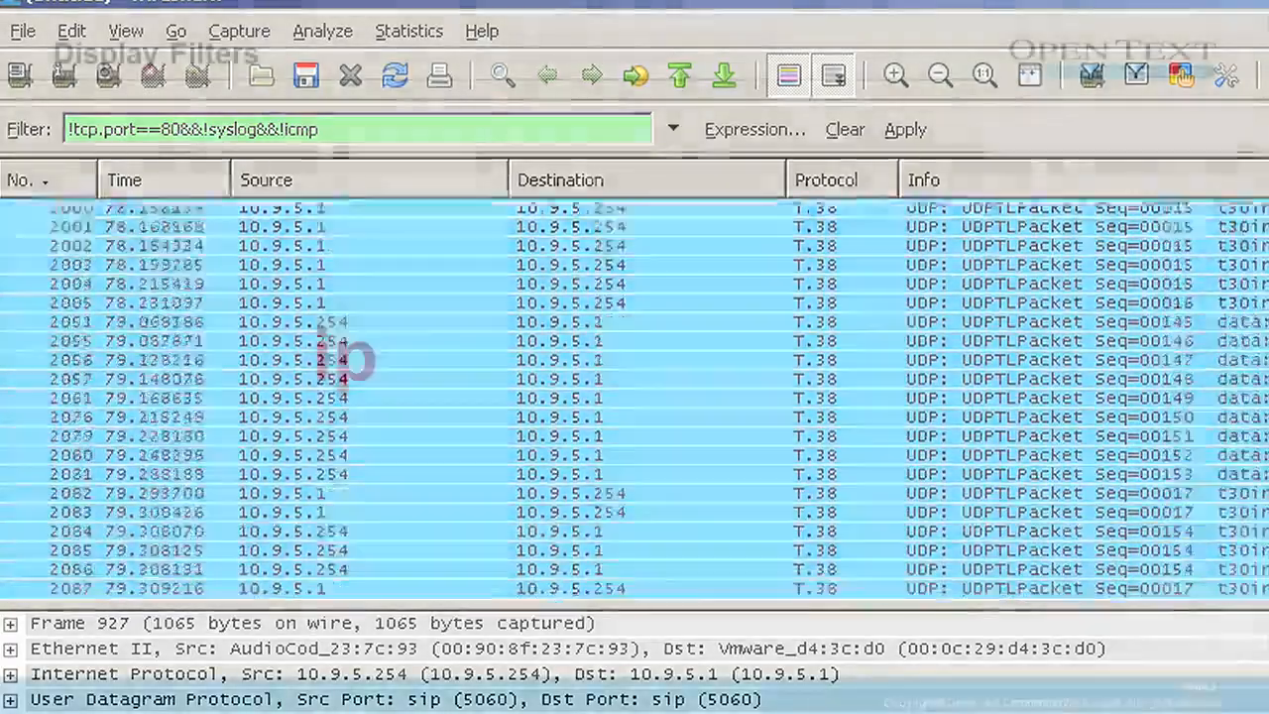